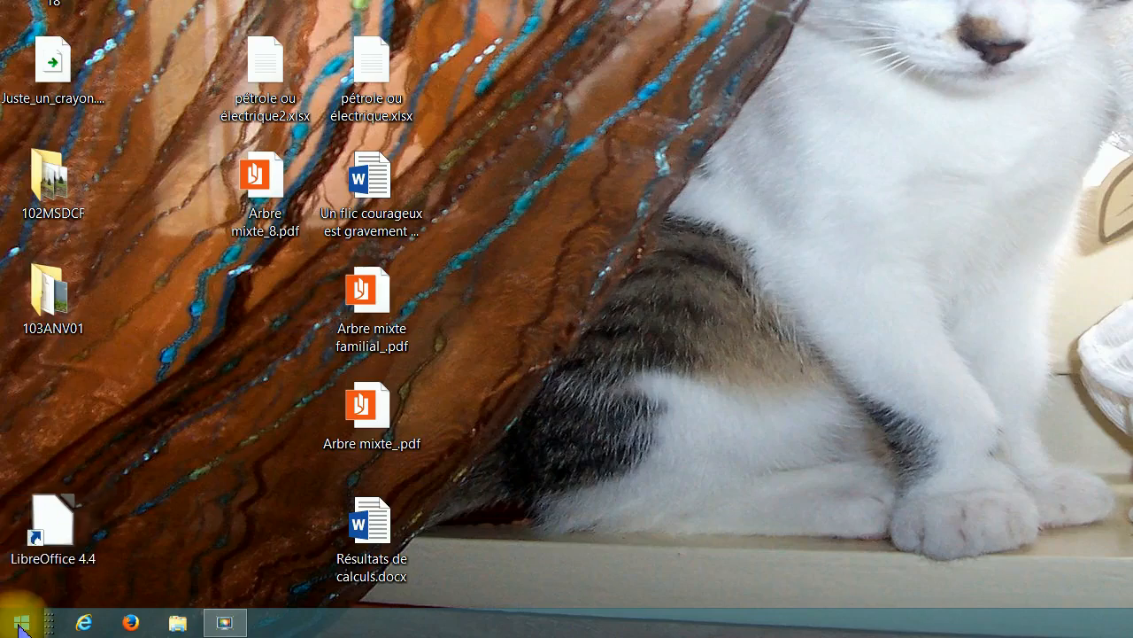
Step: Launch LibreOffice from the Windows start screen and create a new Writer document
left_click(14, 621)
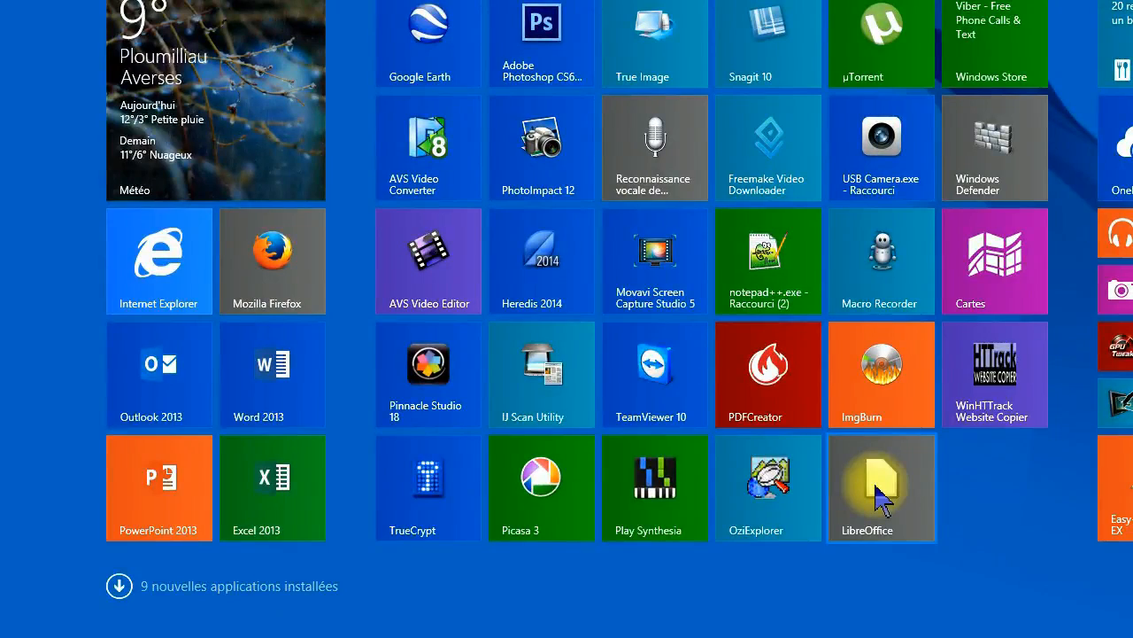
left_click(881, 498)
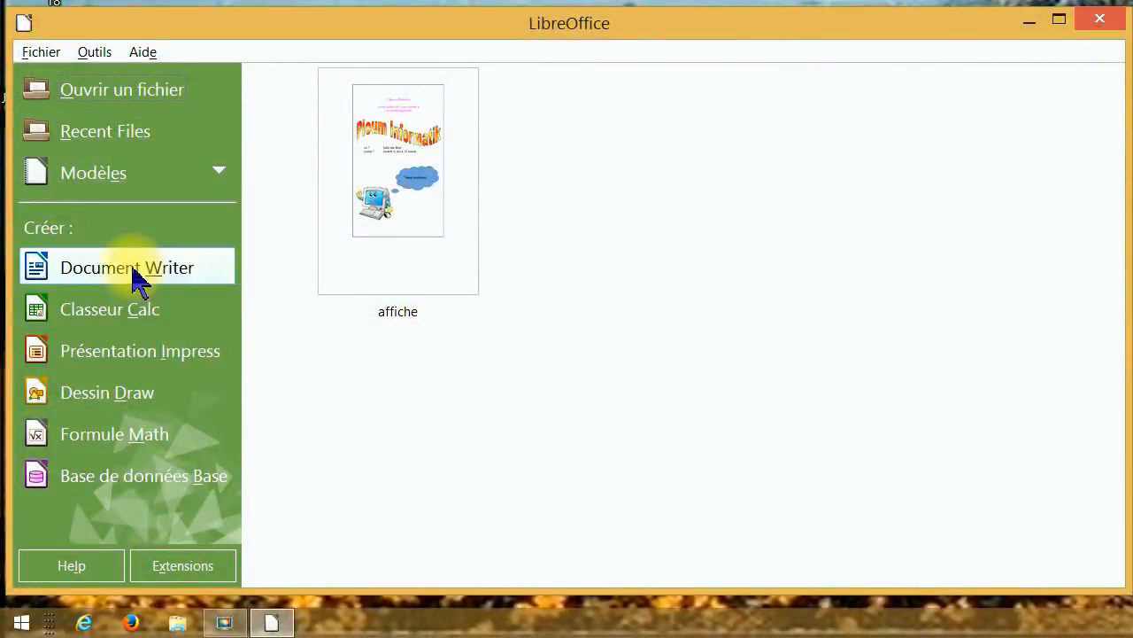
left_click(137, 279)
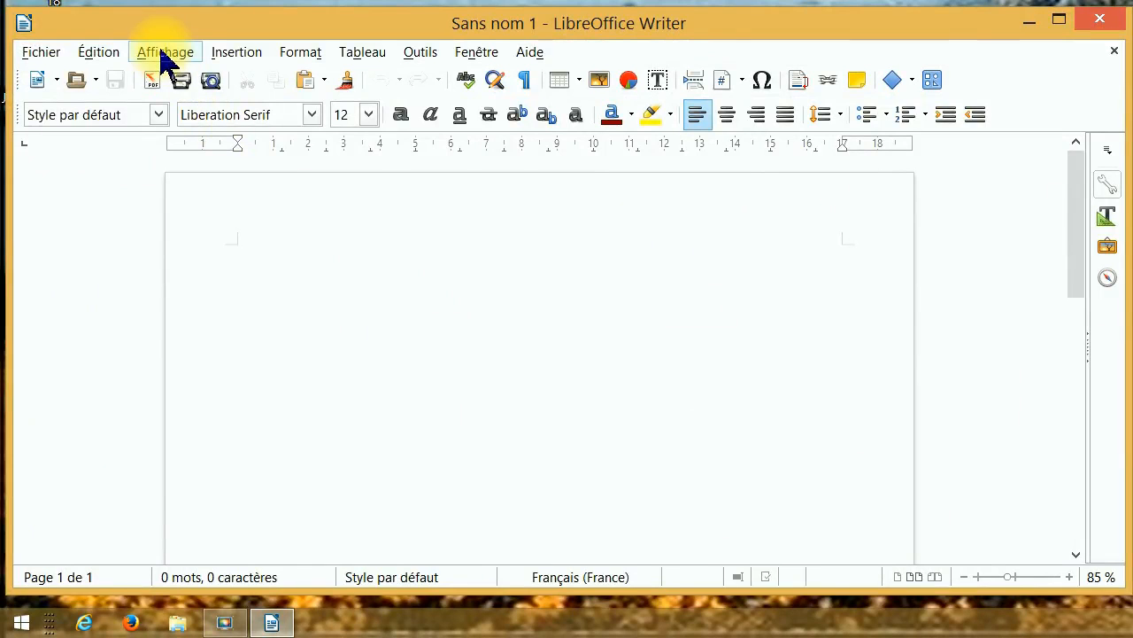
Step: Start inserting a frame, setting its width to 12 cm and its minimum height to 20 cm
left_click(232, 55)
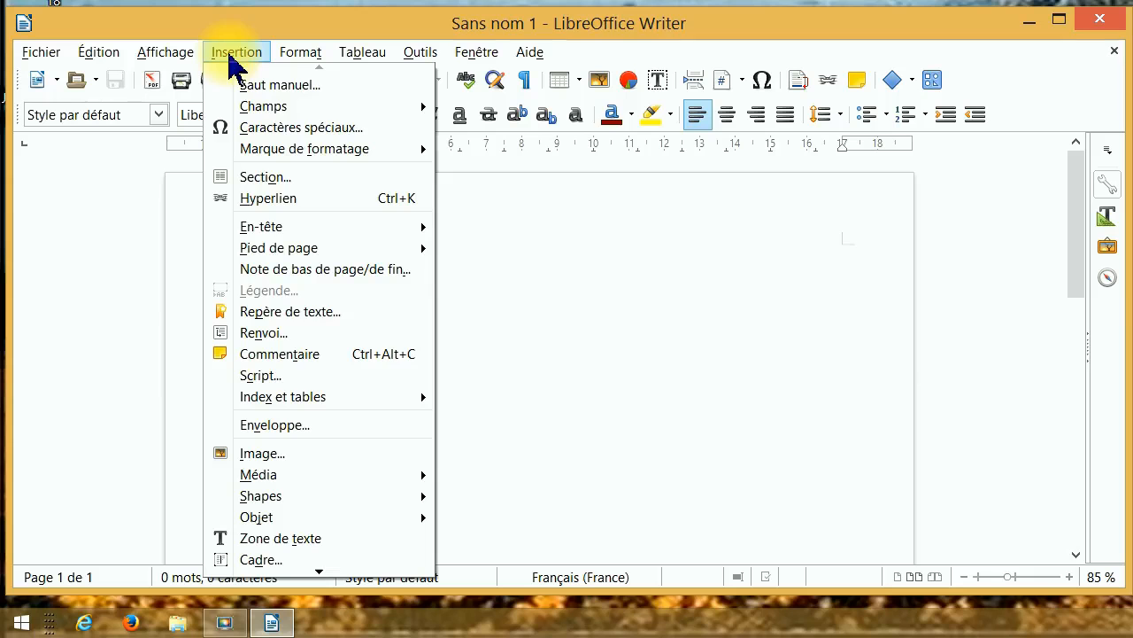
left_click(266, 559)
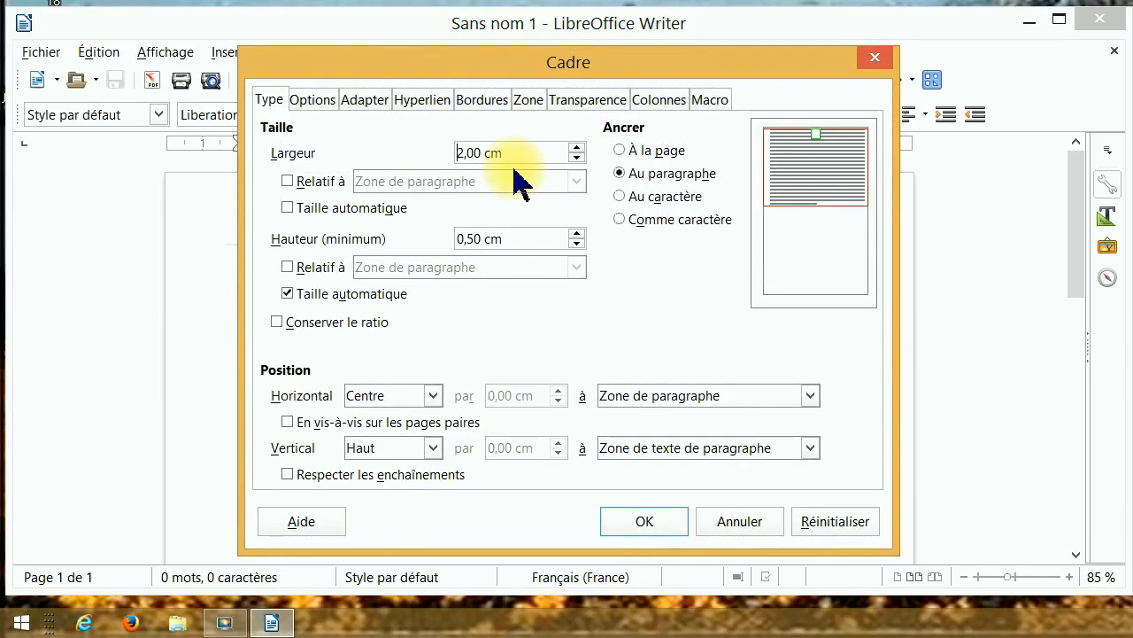
left_click(521, 154)
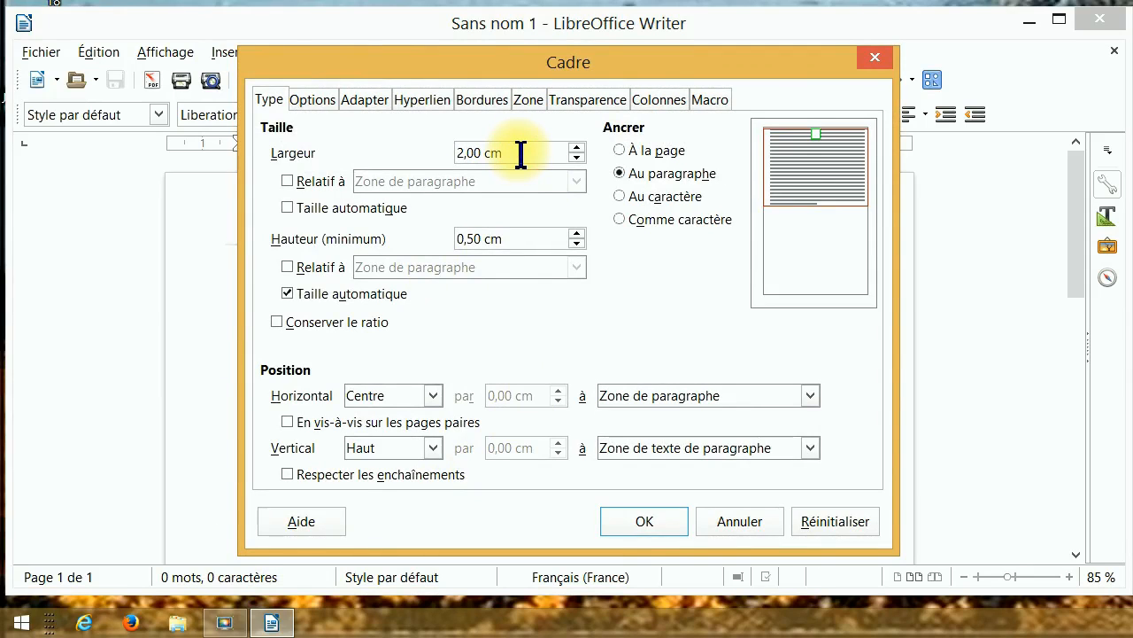
left_click_drag(521, 153, 410, 153)
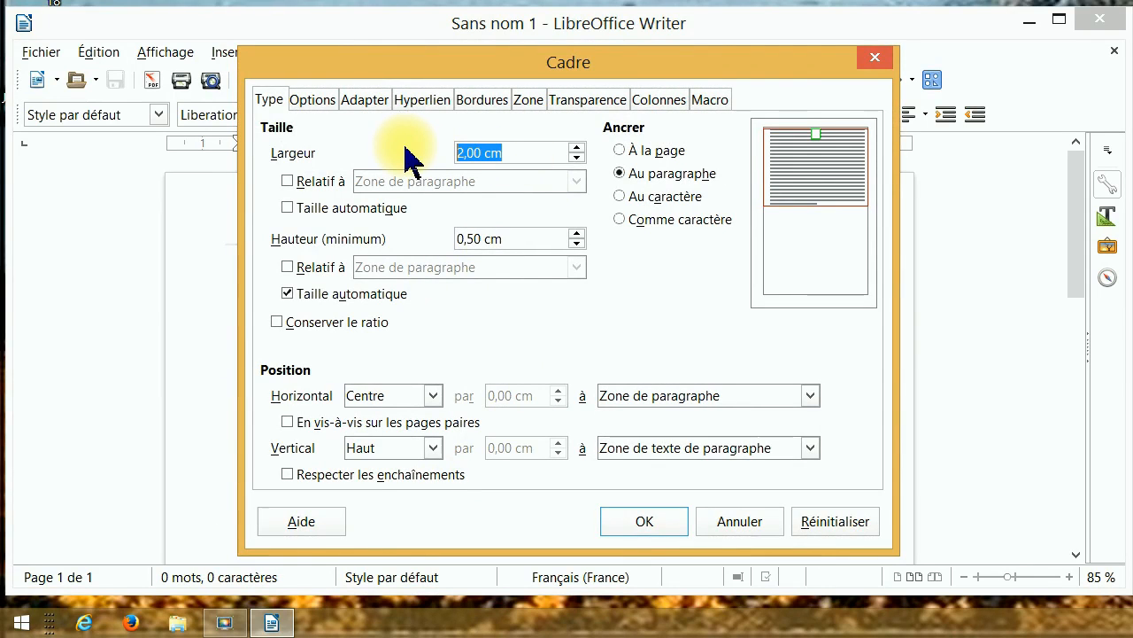
type("12")
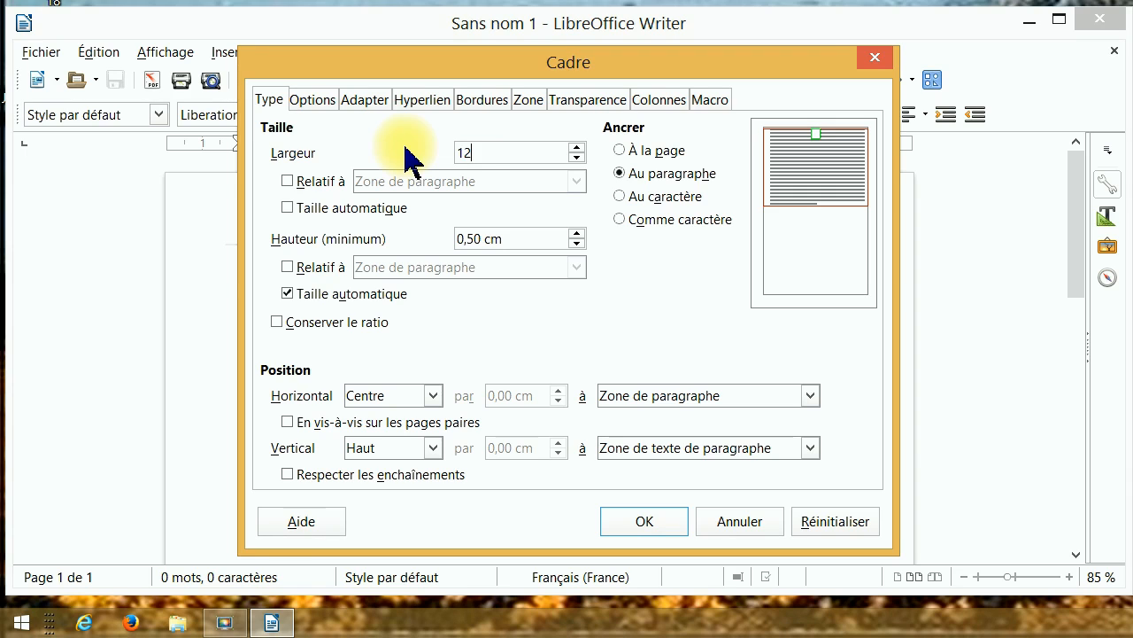
left_click(512, 249)
type("2")
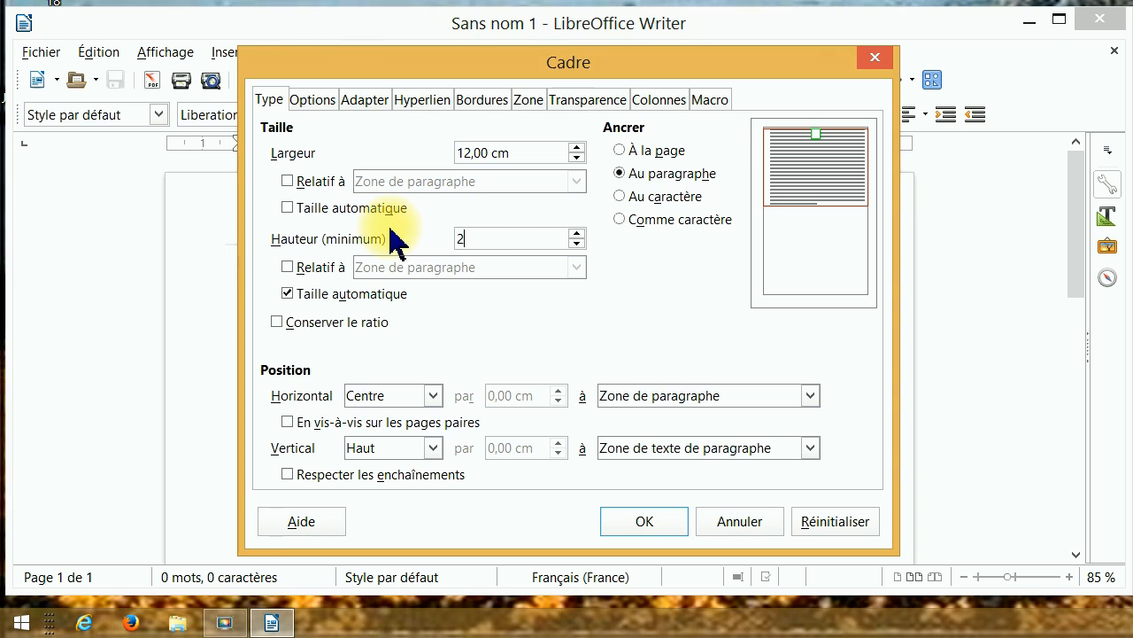
type("0")
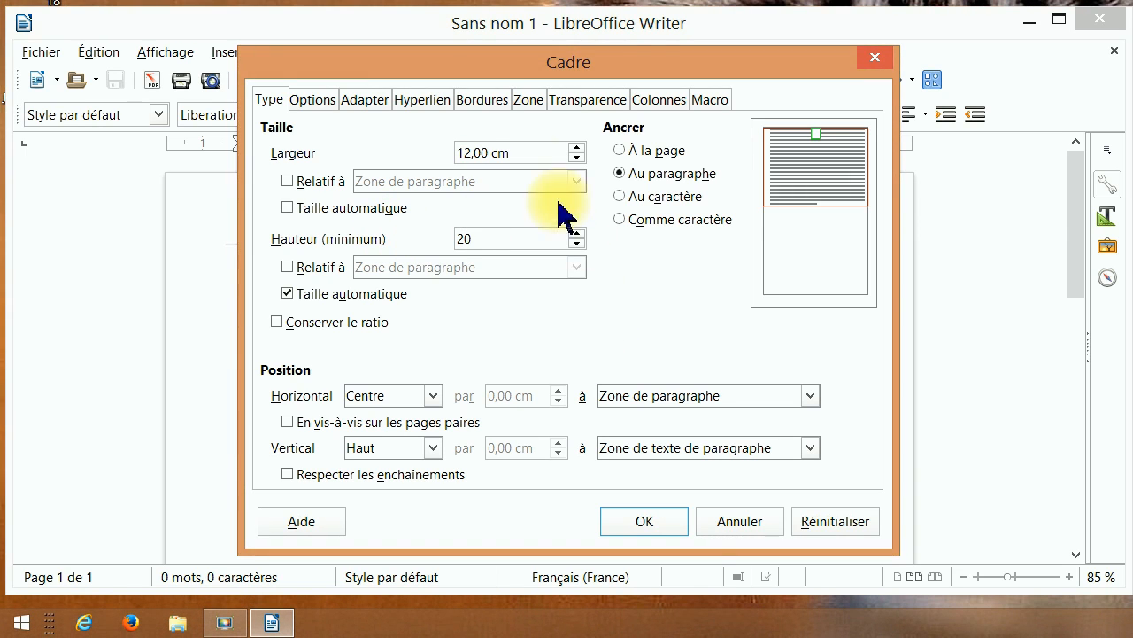
Step: Give the frame a thick double-line border, 1.50 pt wide, in Bleu ciel, and place the frame in the document
left_click(478, 100)
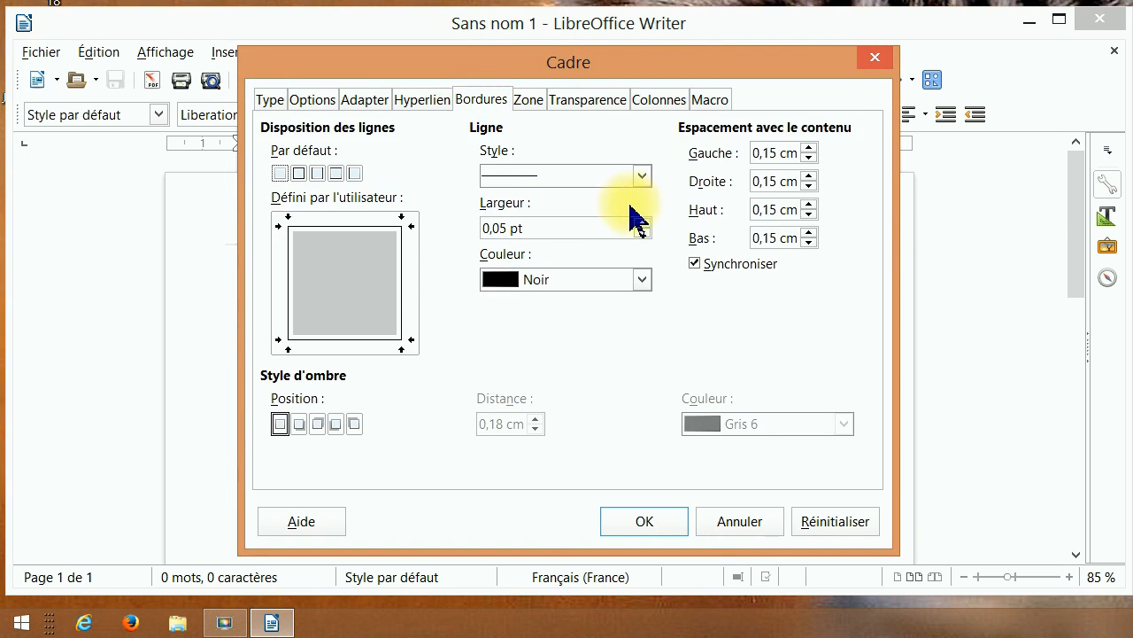
left_click(642, 176)
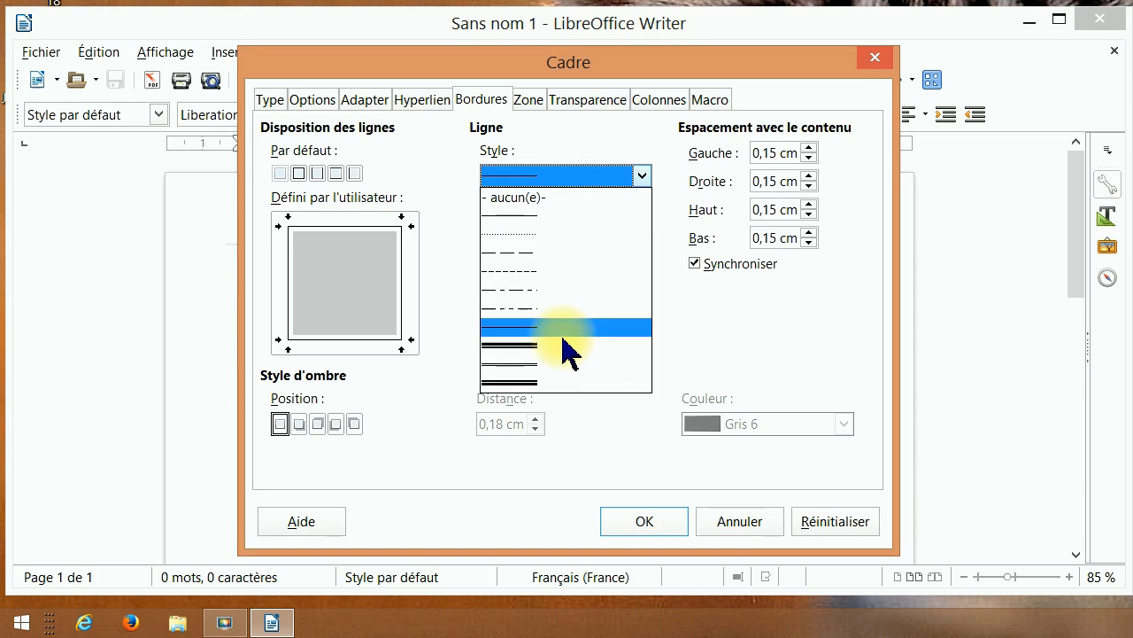
left_click(564, 344)
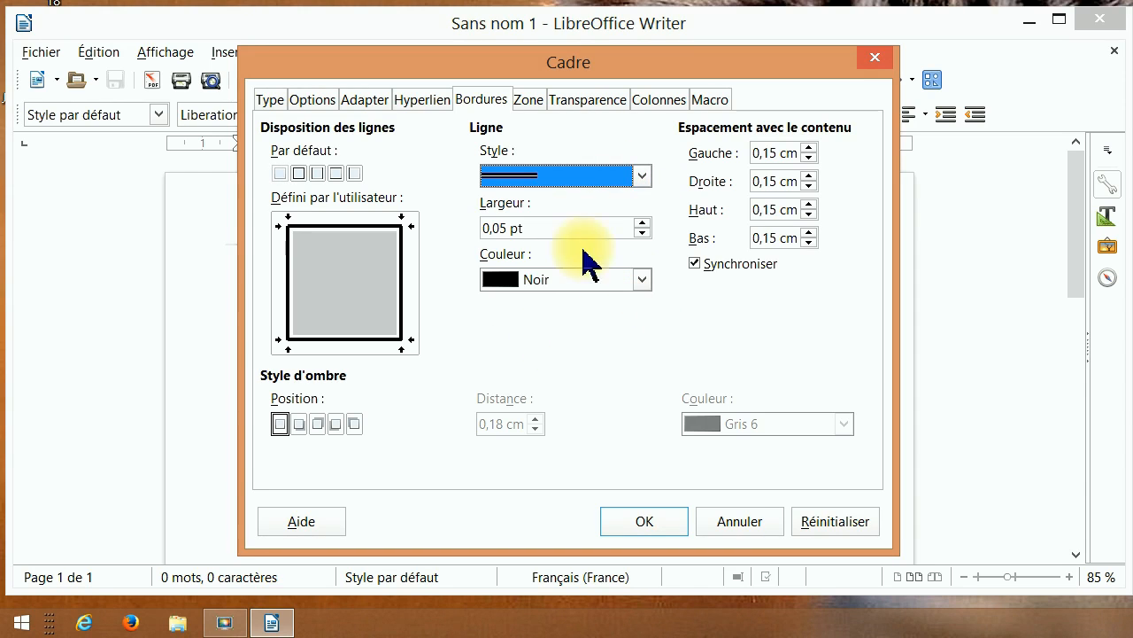
left_click(641, 223)
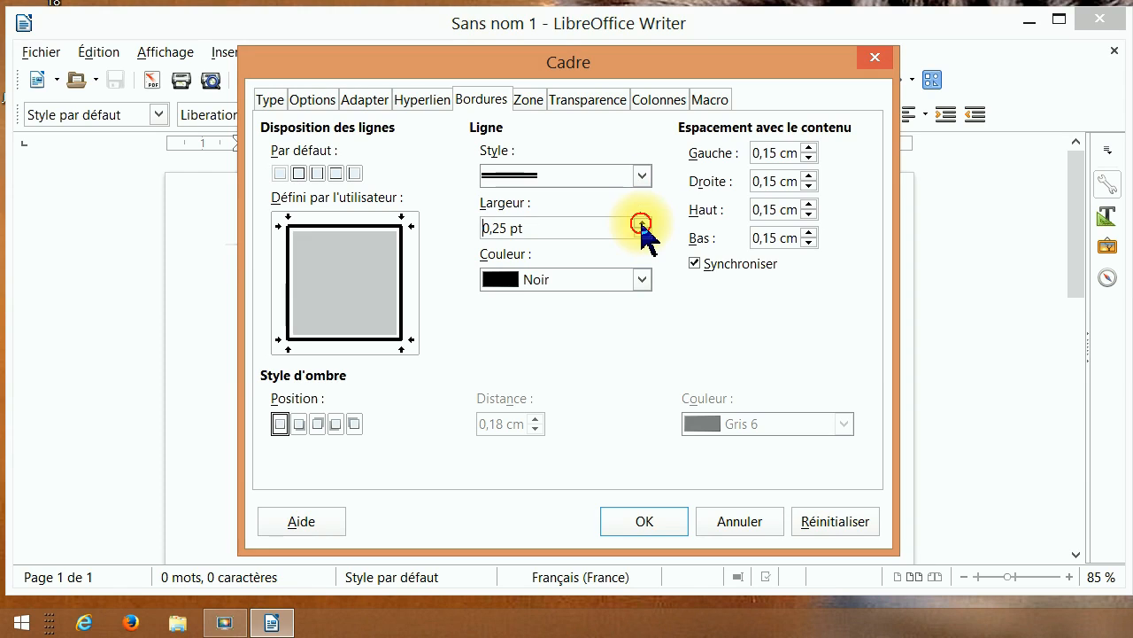
double_click(642, 224)
double_click(641, 224)
left_click(643, 225)
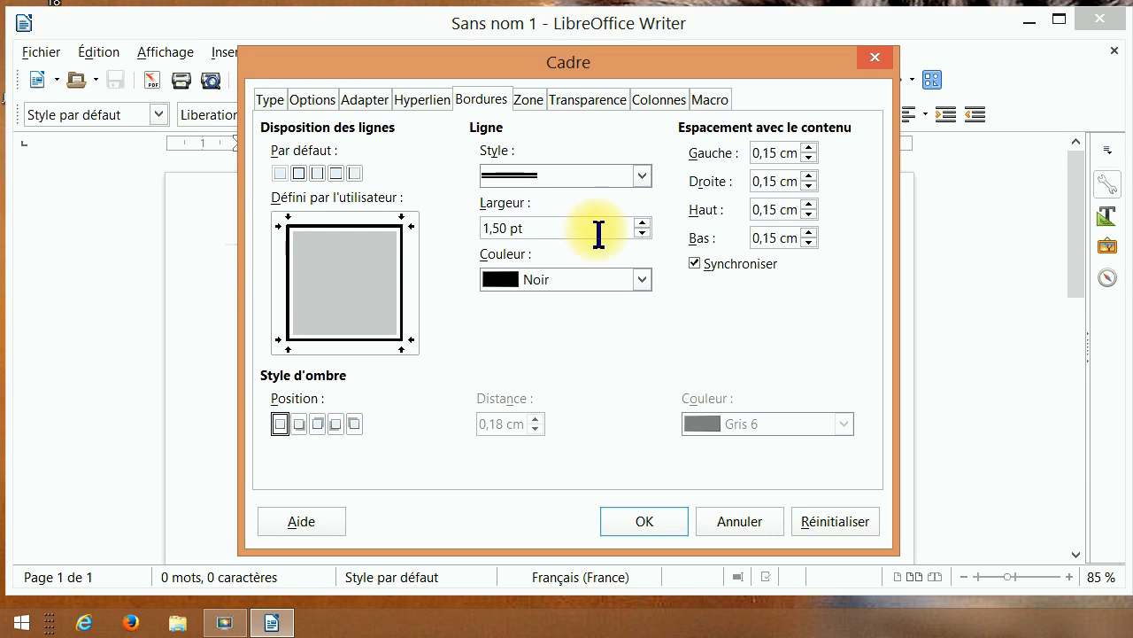
left_click(642, 280)
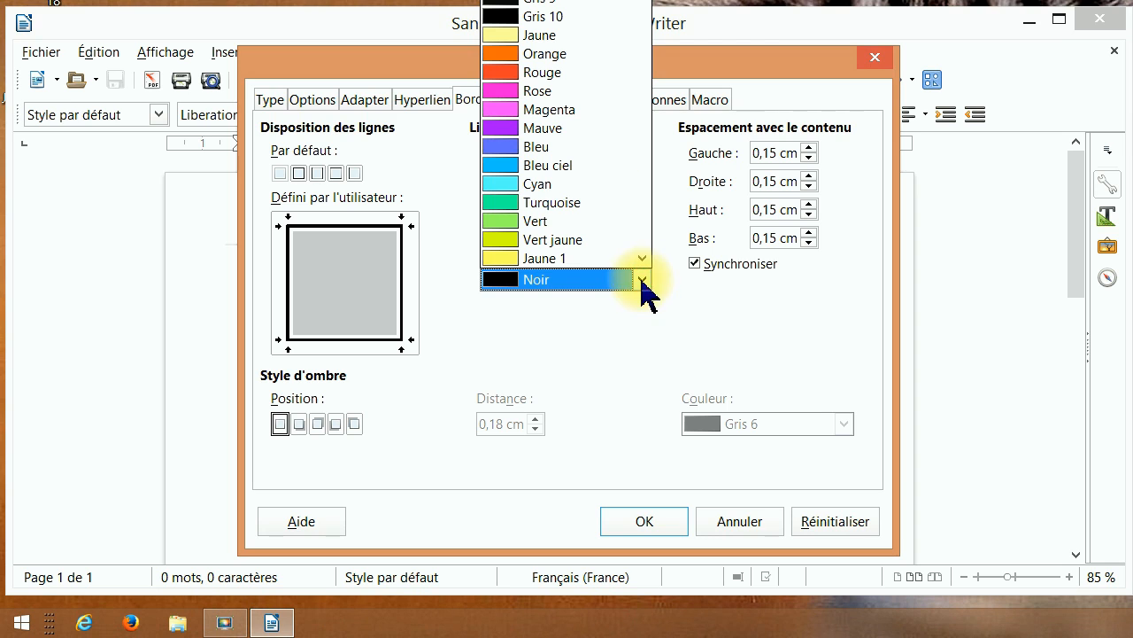
left_click(509, 167)
left_click(644, 522)
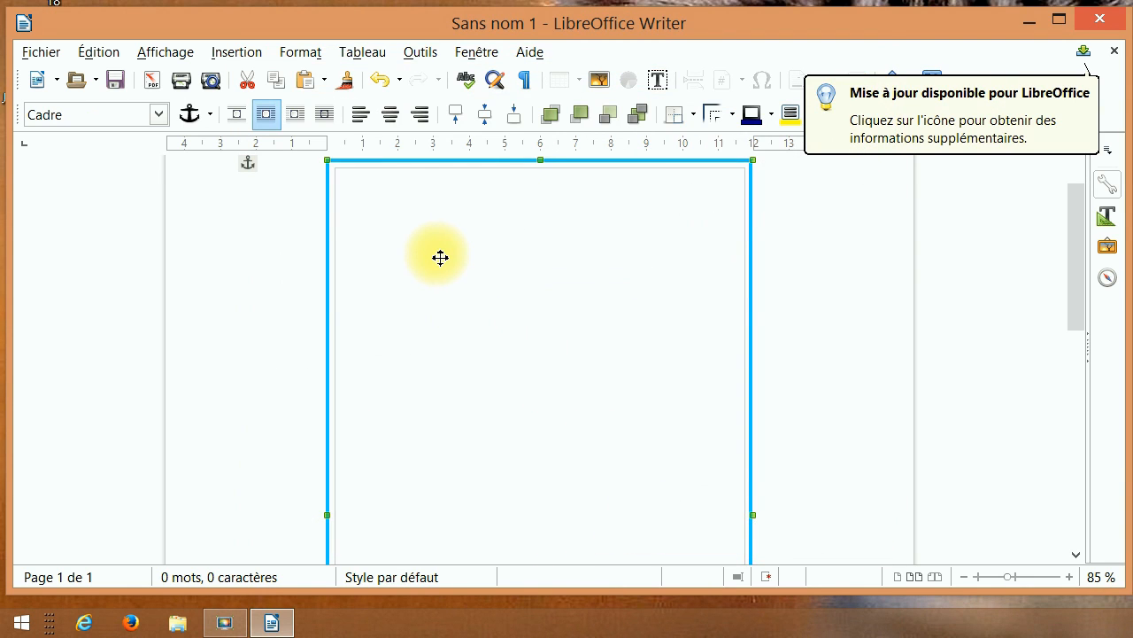
Step: Enter the greeting "Chers adhérents" inside the frame
left_click(357, 181)
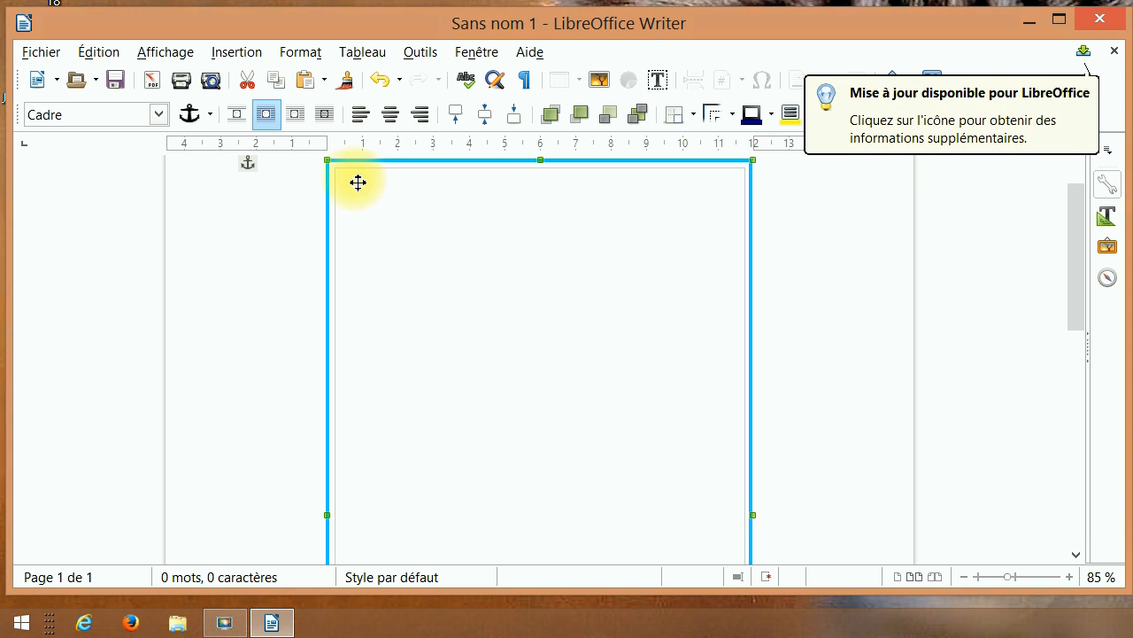
type("Ch")
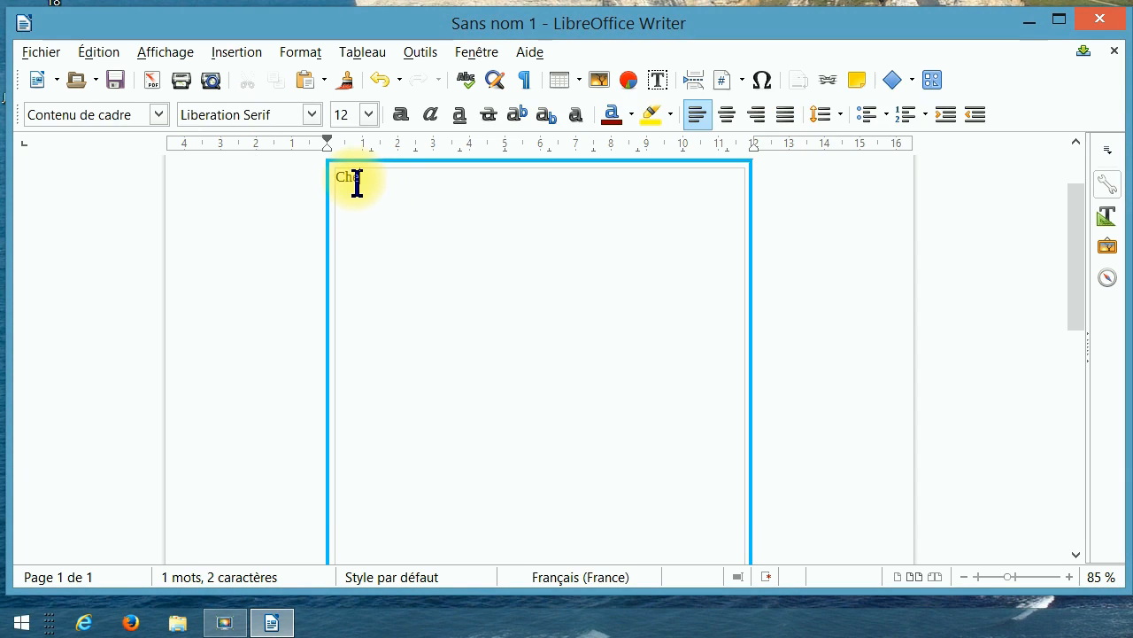
type("ers ad")
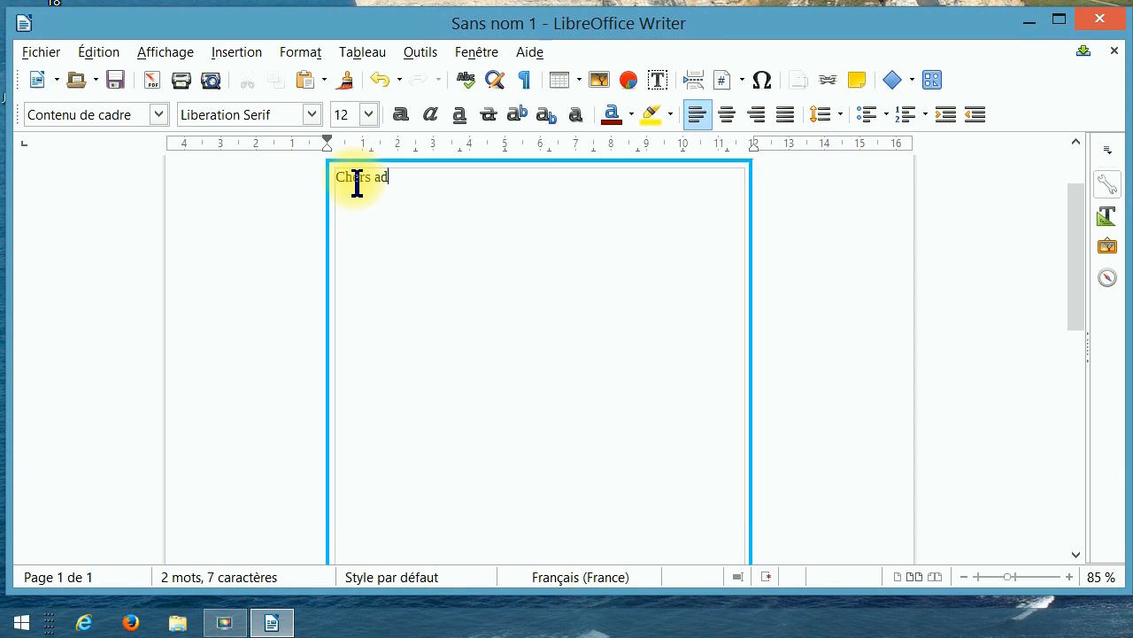
type("hérents")
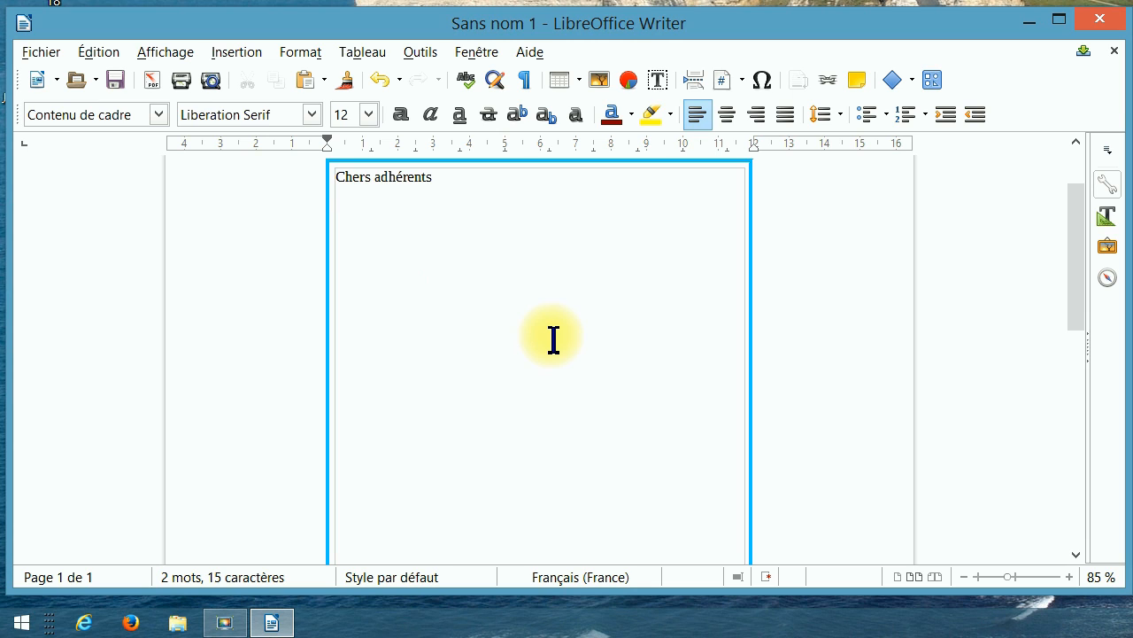
Step: Insert three empty lines above the greeting and add a comma at its end
key("Return")
key("Return")
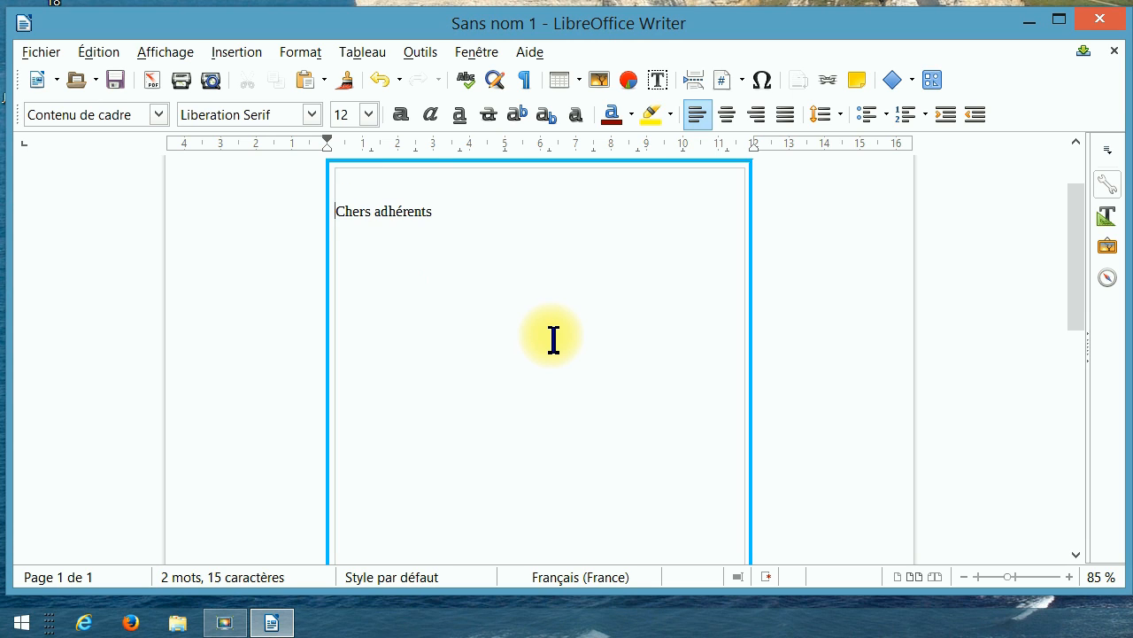
key("Return")
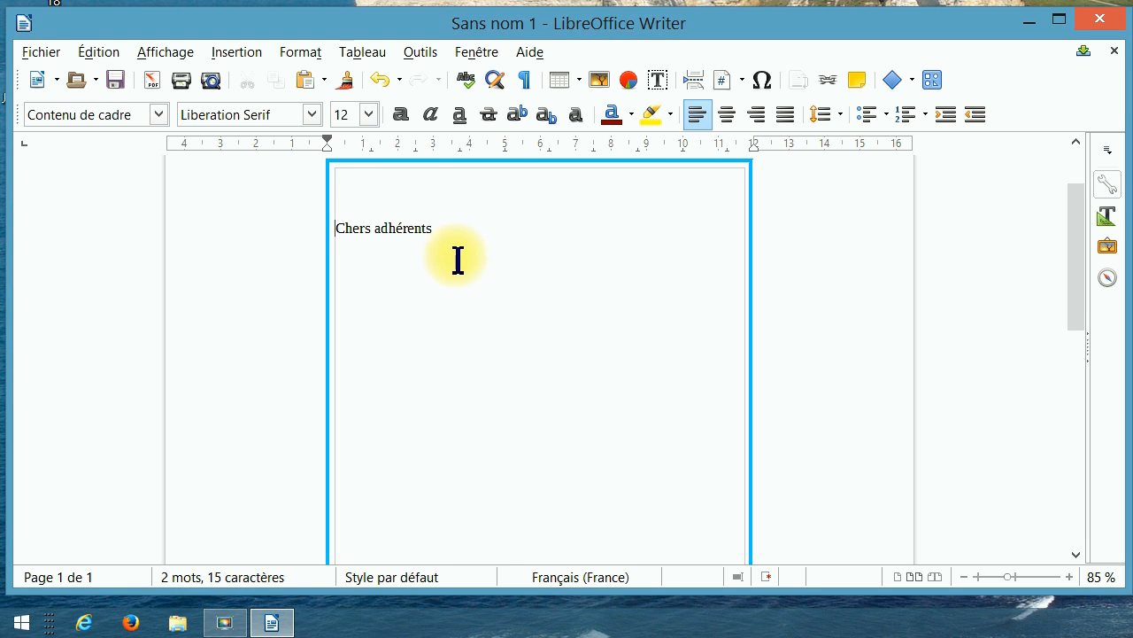
left_click(455, 231)
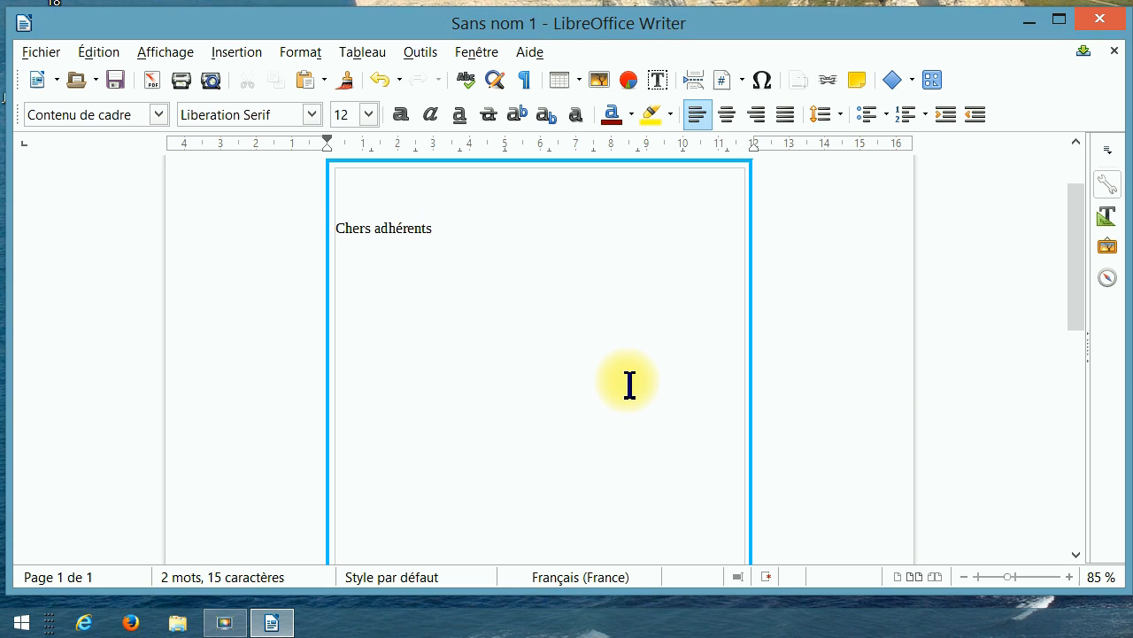
type(",")
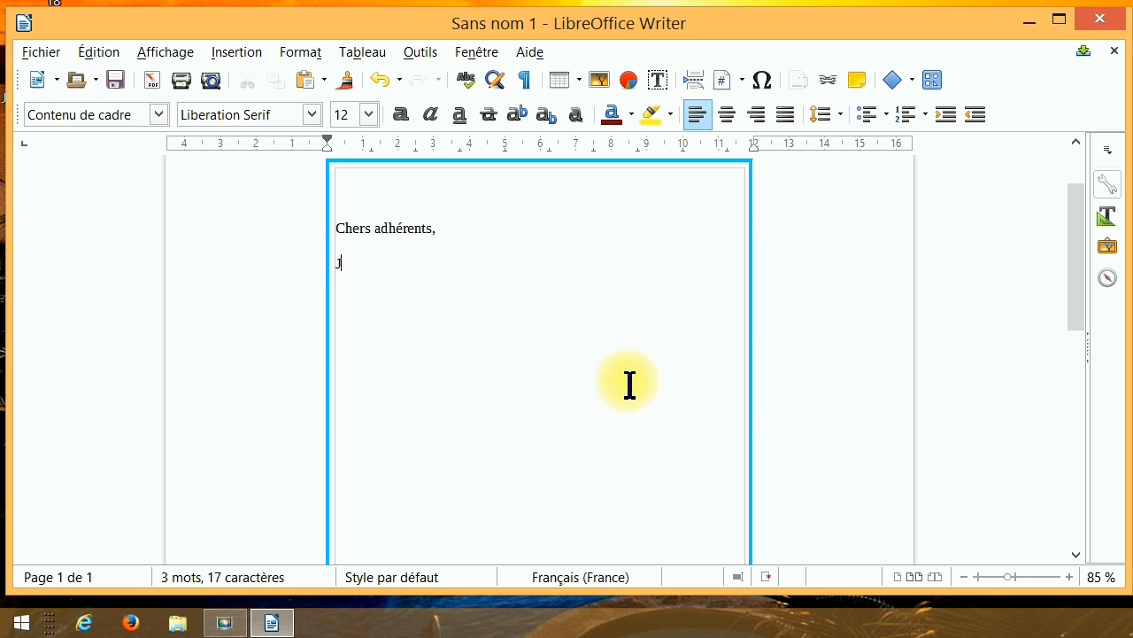
Step: Below the greeting, write "J'ai le plaisir de vous convier" and, on the following line, "à l'assemblée générale"
type("'ai le plaisir de vou")
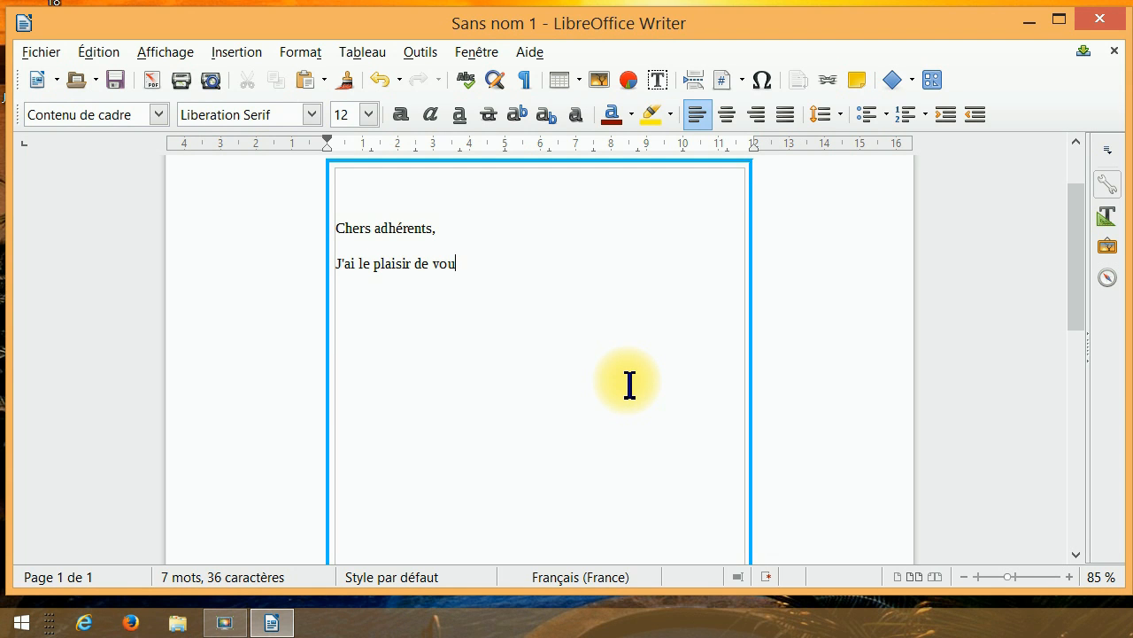
type("s convier")
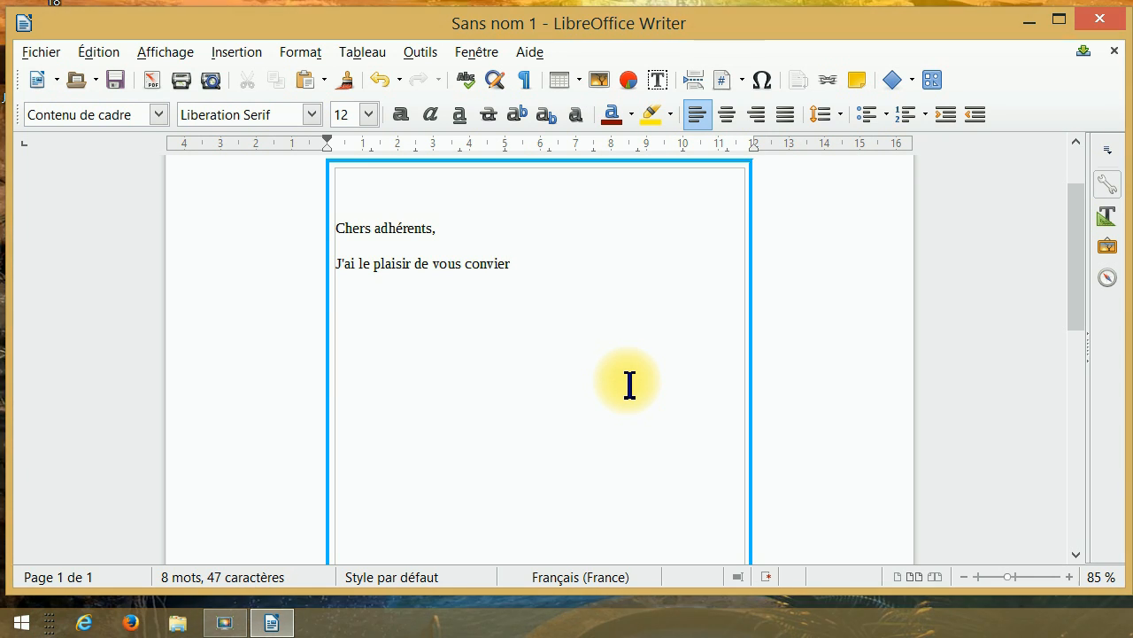
key("Return")
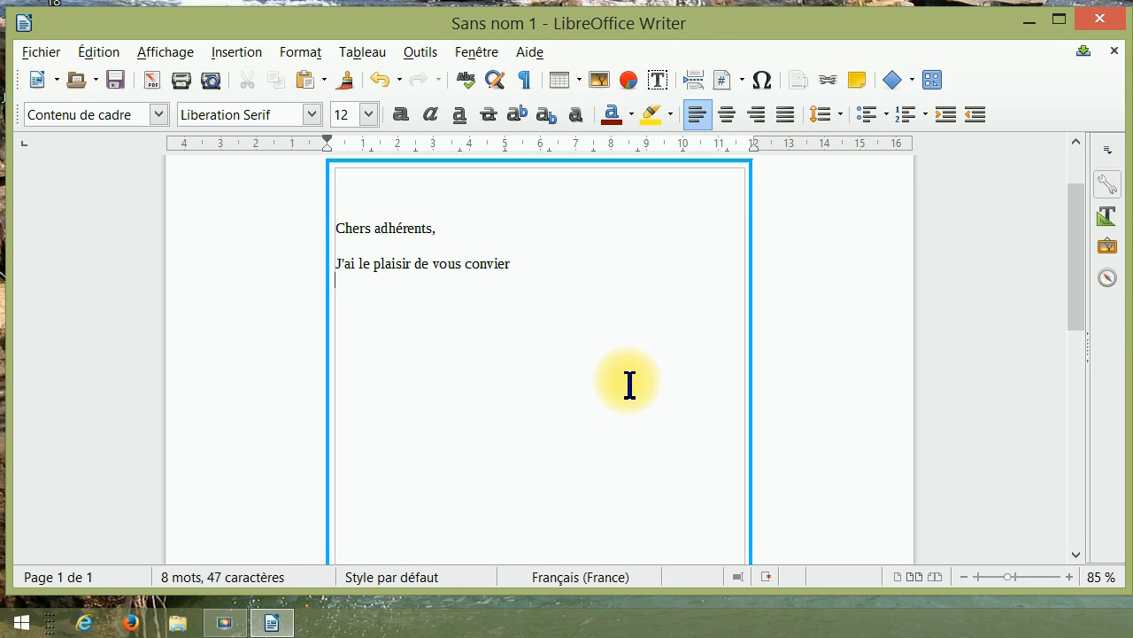
type("à l'assemblée gé")
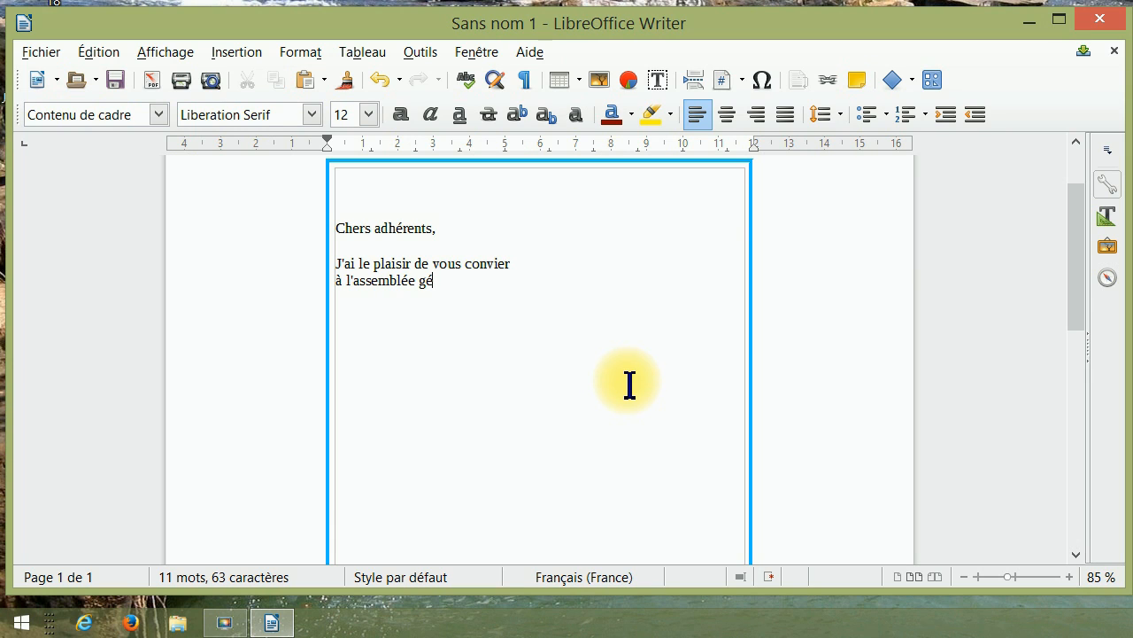
type("nérale")
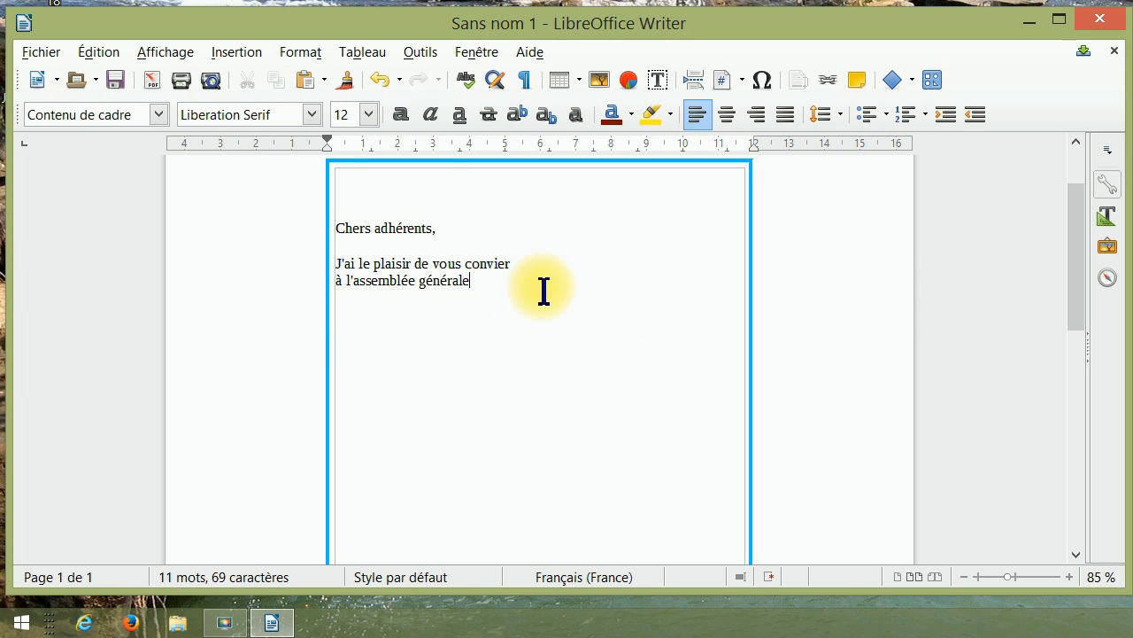
Step: Centre all the text in the frame horizontally
left_click(342, 230)
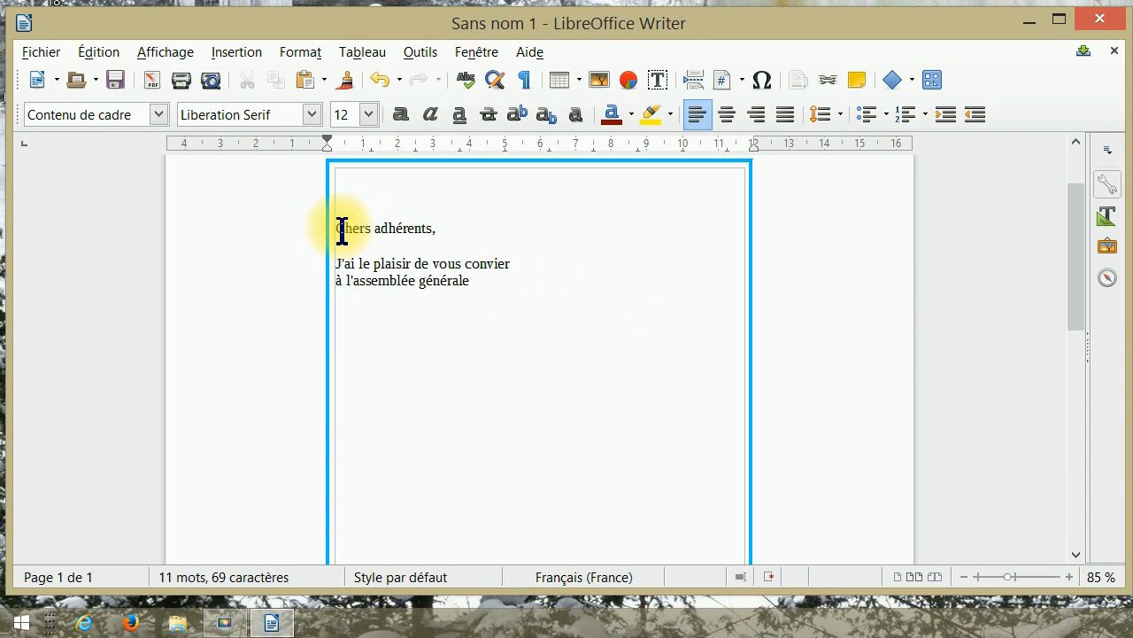
left_click_drag(341, 229, 495, 296)
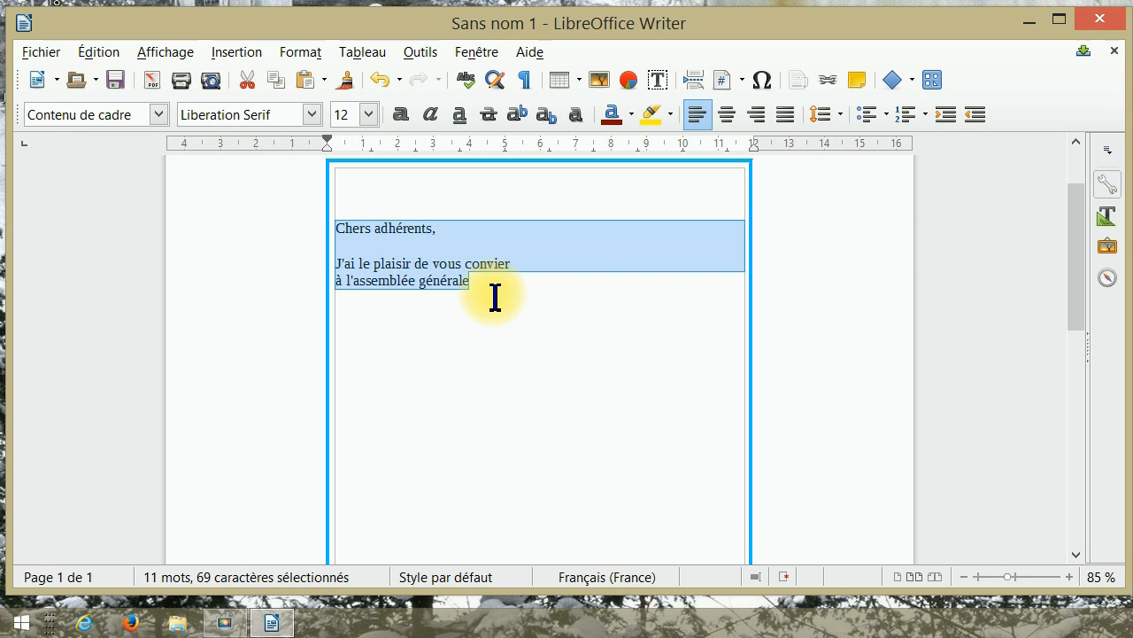
key("ctrl+a")
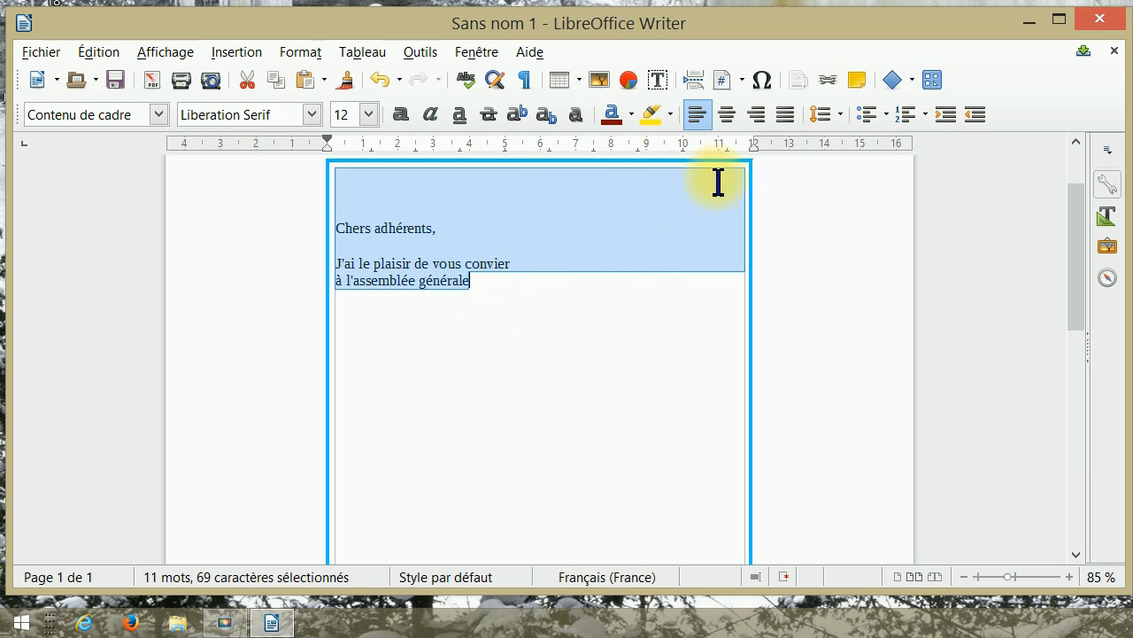
left_click(726, 119)
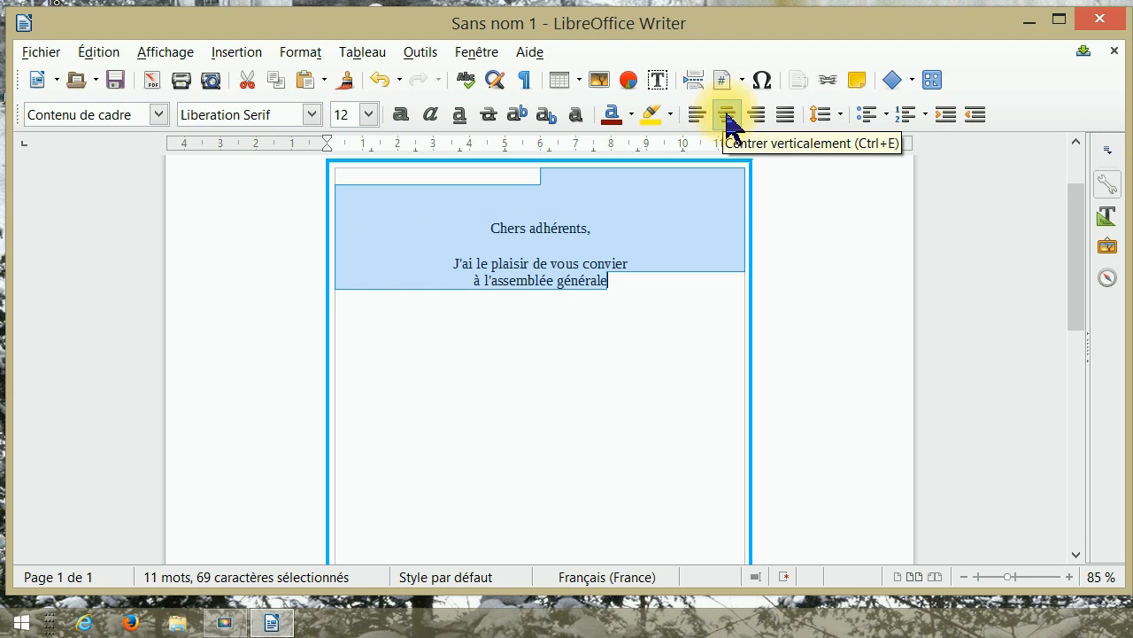
left_click(646, 305)
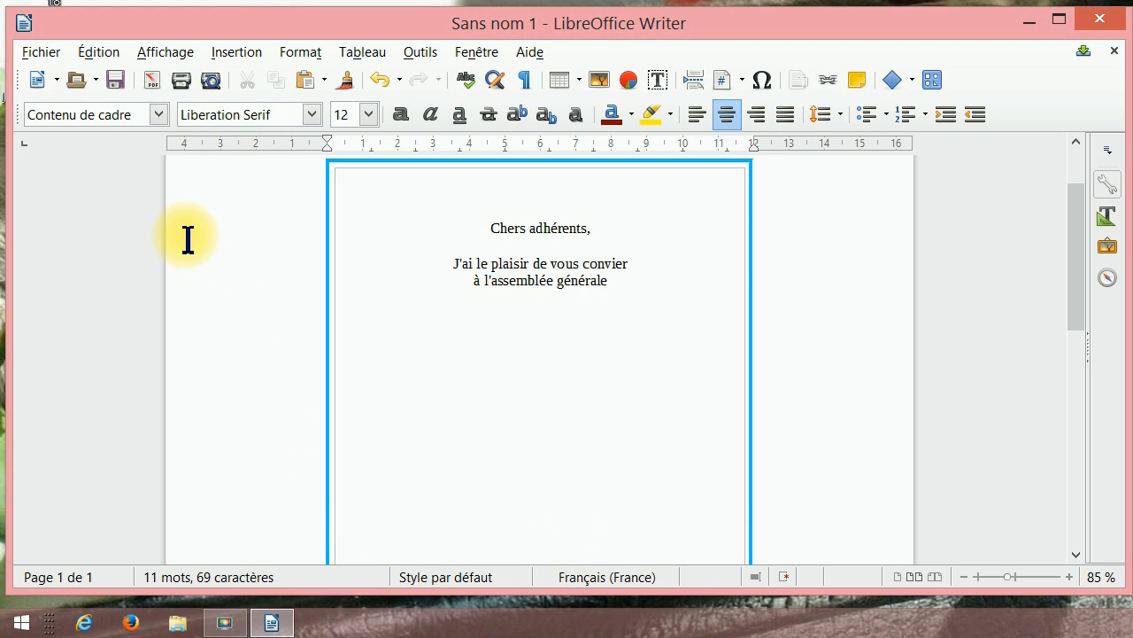
Step: Show the drawing tools, insert a Fontwork object in the Favori 2 style and shrink it to about 12.5 cm wide
left_click(165, 55)
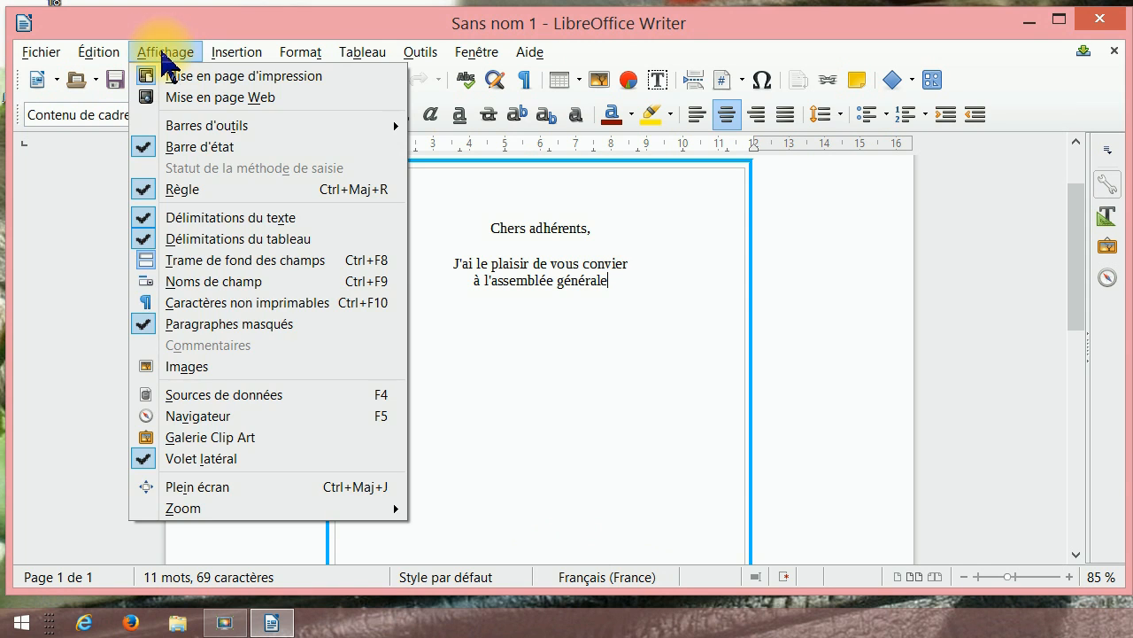
mouse_move(195, 144)
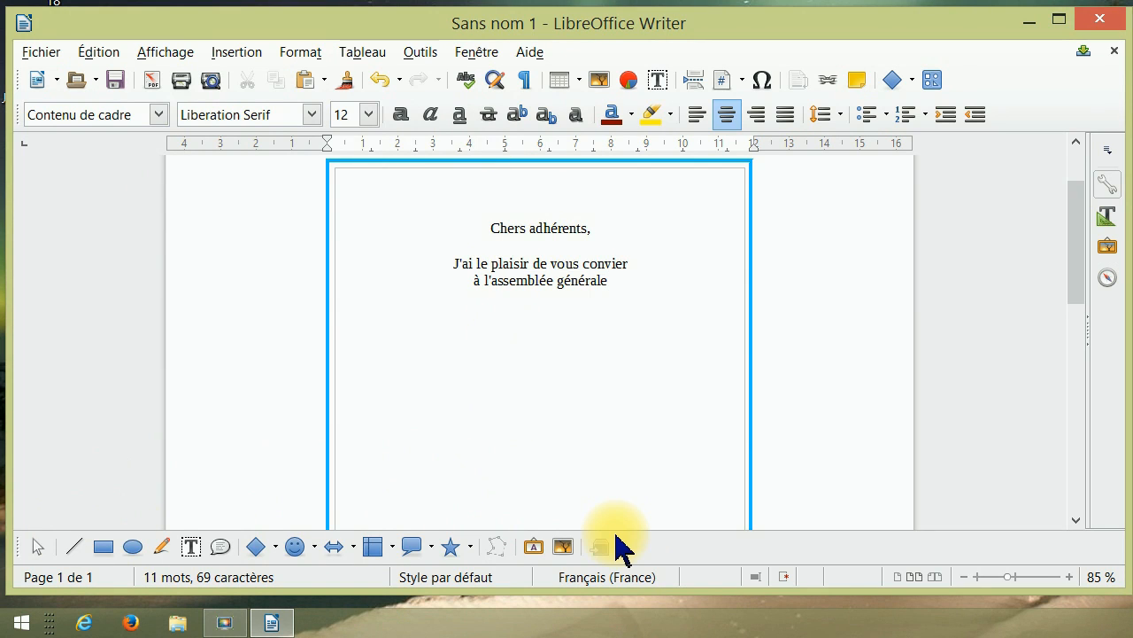
left_click(533, 546)
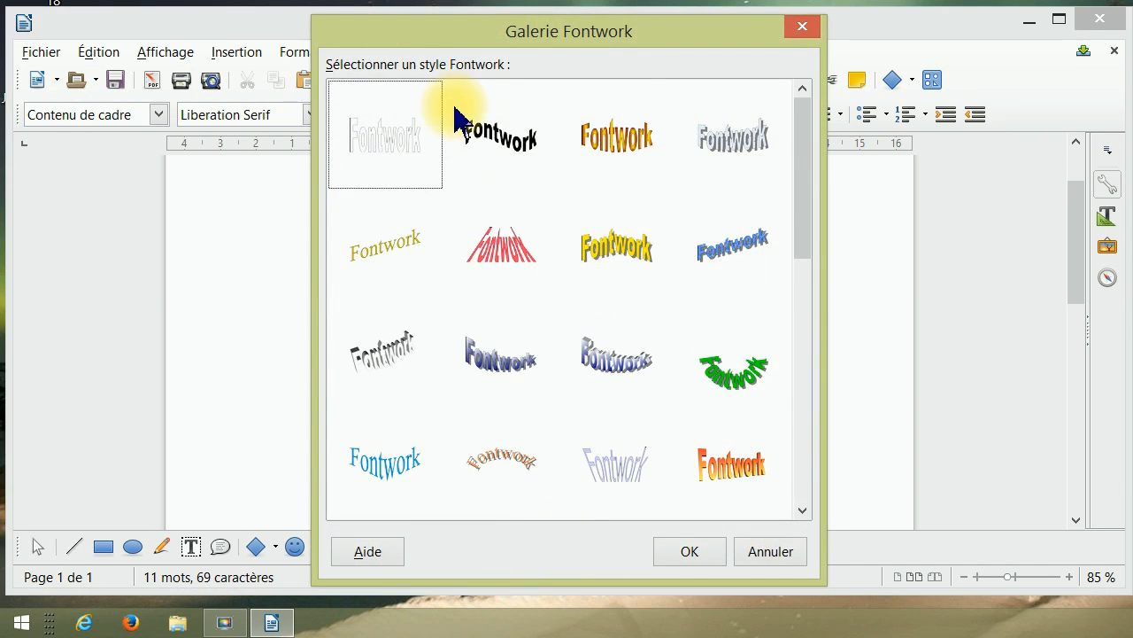
left_click(502, 151)
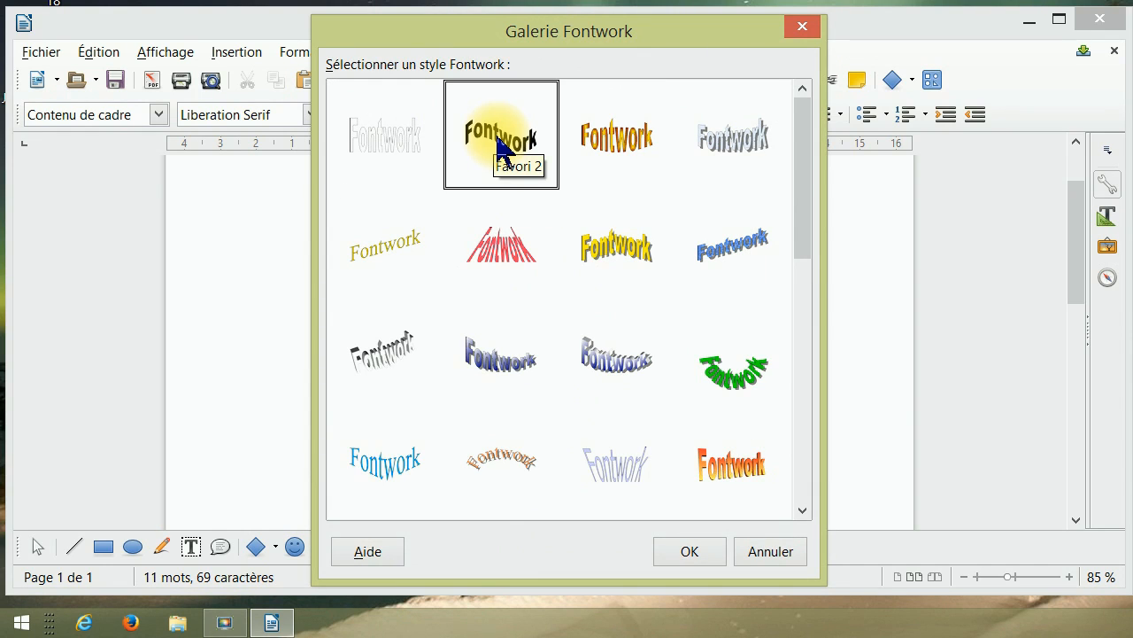
left_click(690, 552)
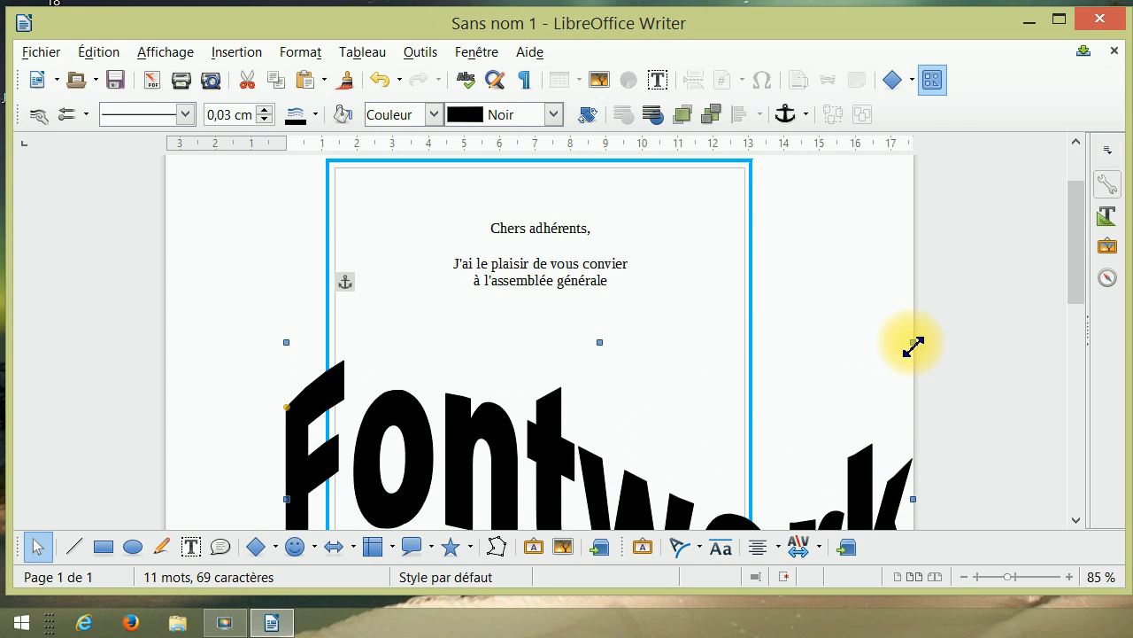
left_click_drag(913, 345, 519, 396)
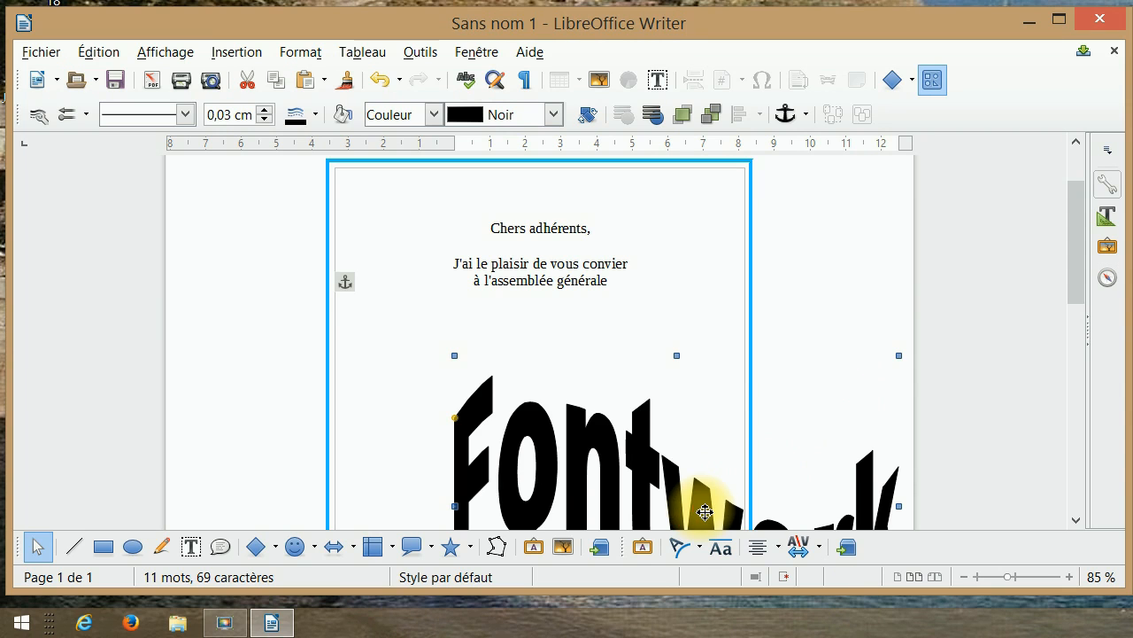
scroll(695, 506, "down", 3)
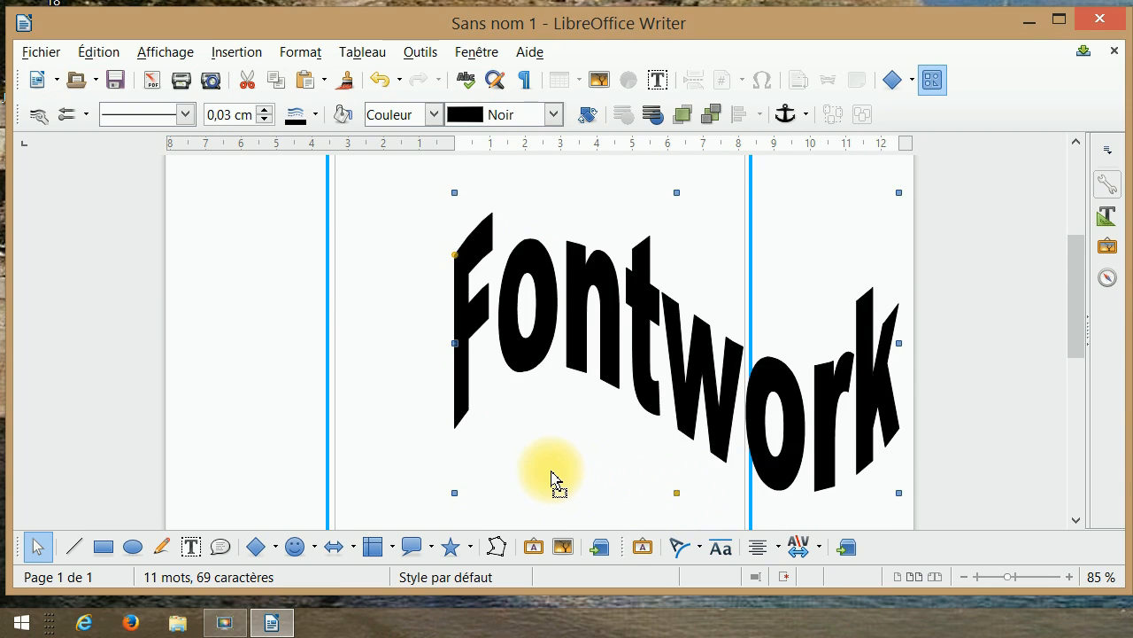
key("Delete")
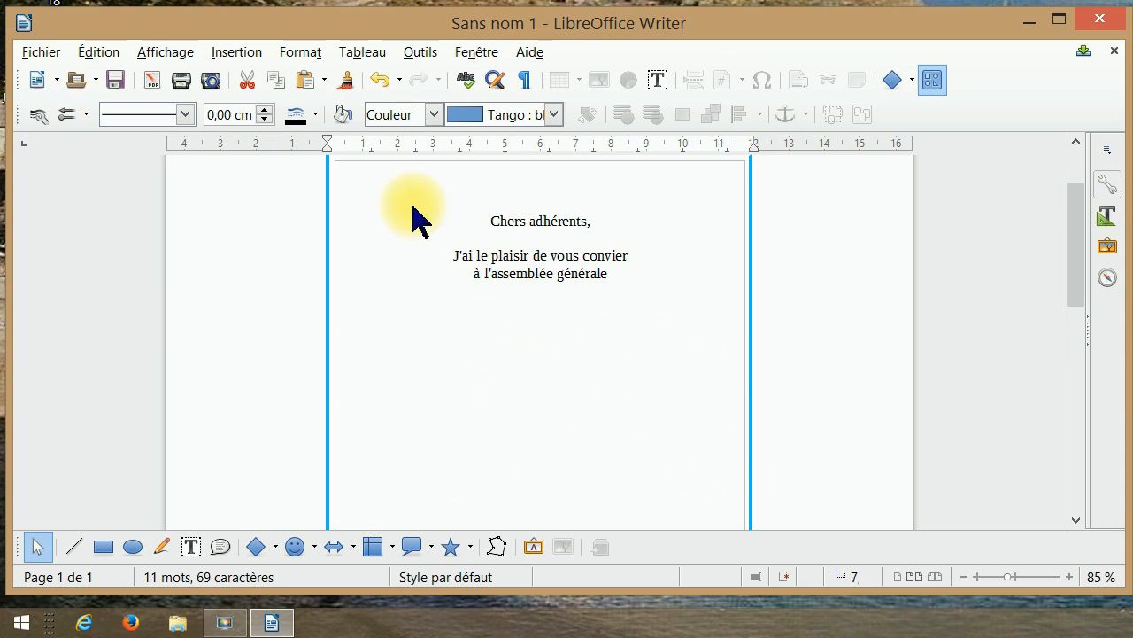
left_click(379, 82)
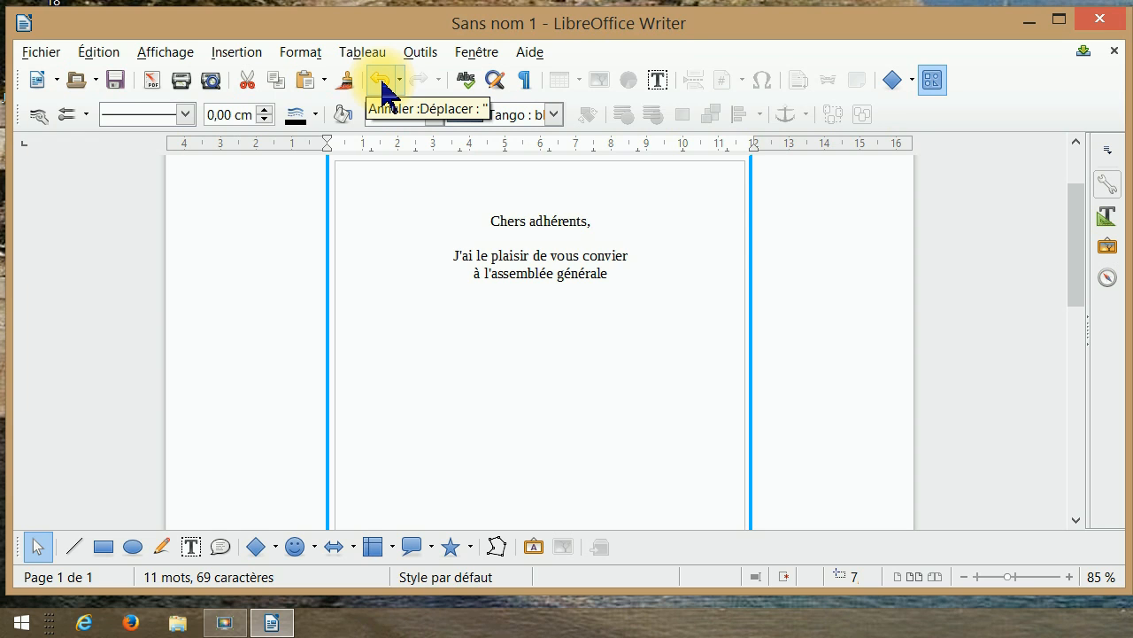
left_click(381, 83)
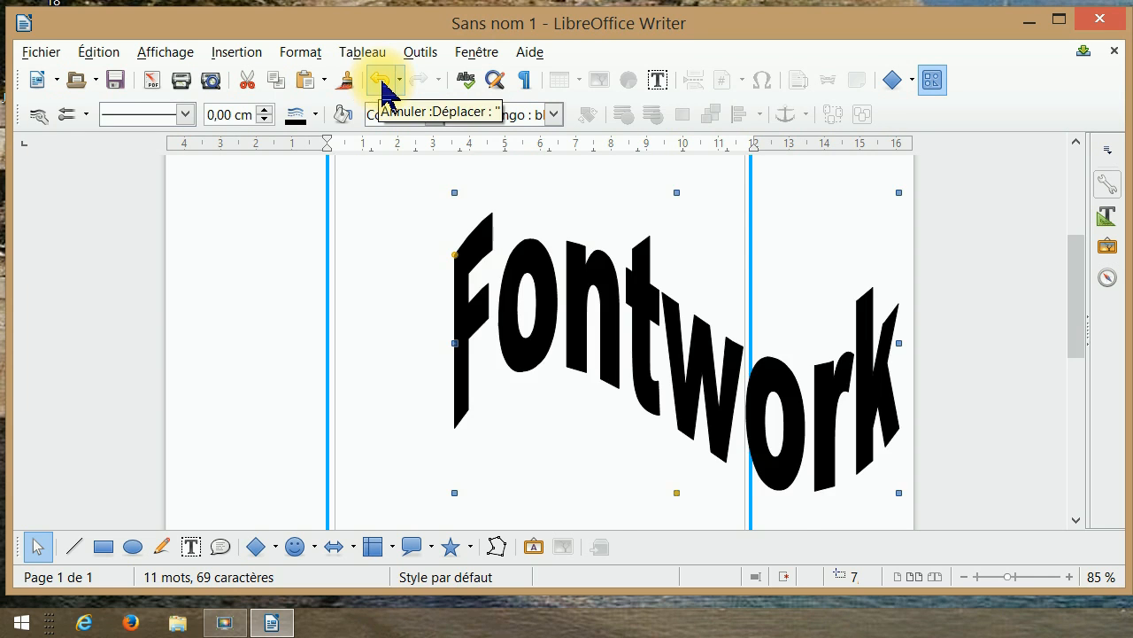
Step: Move the Fontwork object horizontally so it is roughly centred over the blue-bordered frame, beneath the invitation text
left_click_drag(697, 373, 677, 394)
double_click(684, 394)
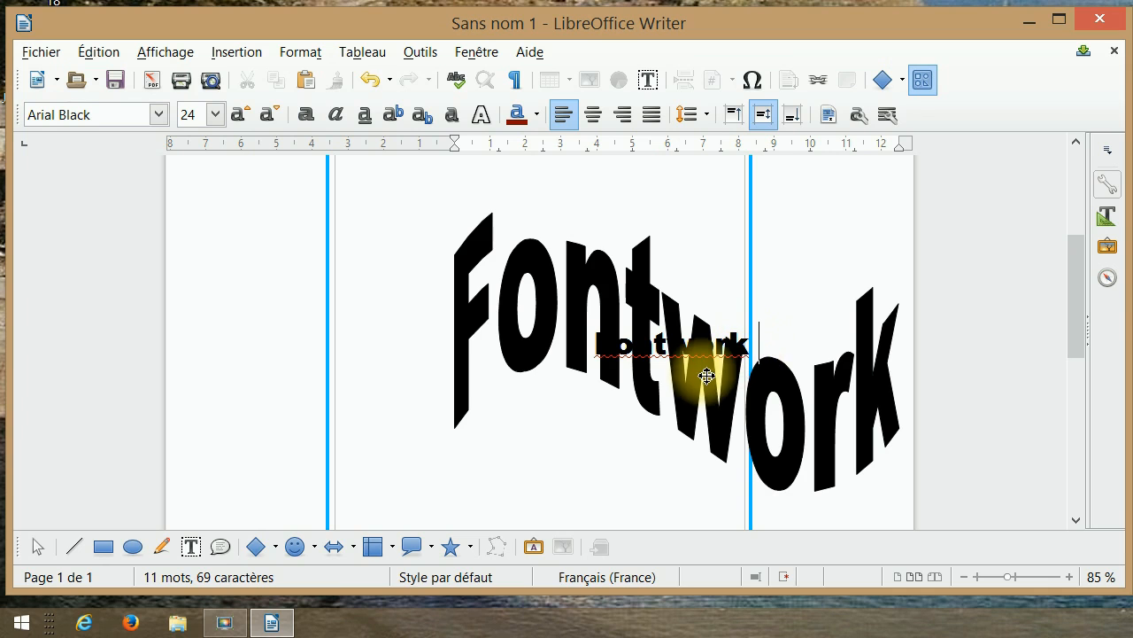
key("Escape")
left_click_drag(696, 371, 552, 378)
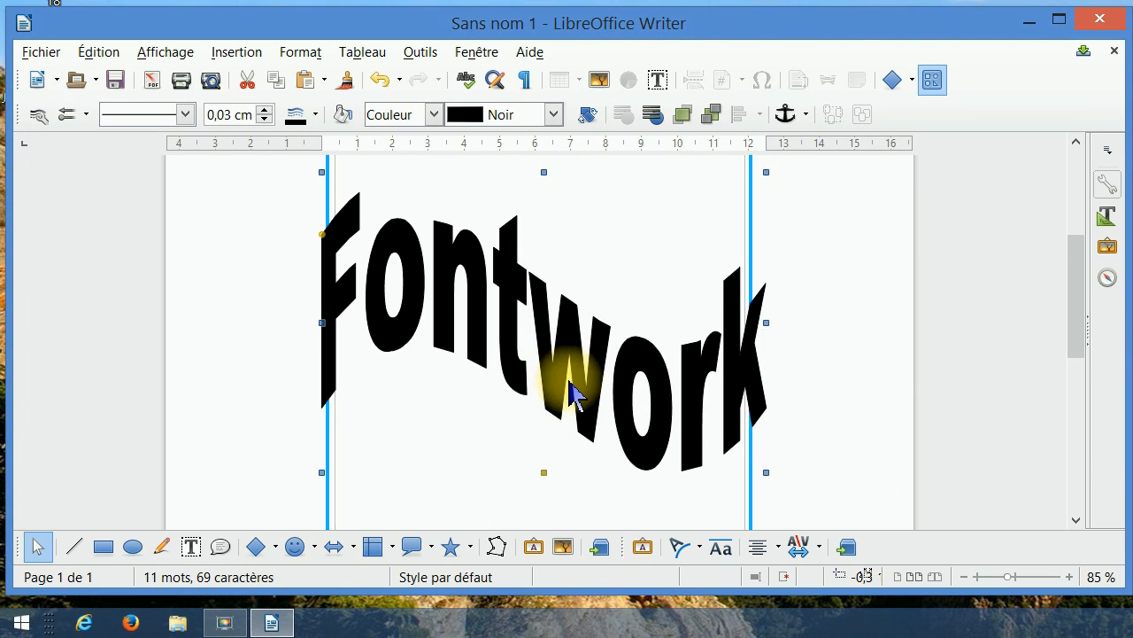
Step: Replace the Fontwork object's text with "Ploum Informatik"
double_click(547, 345)
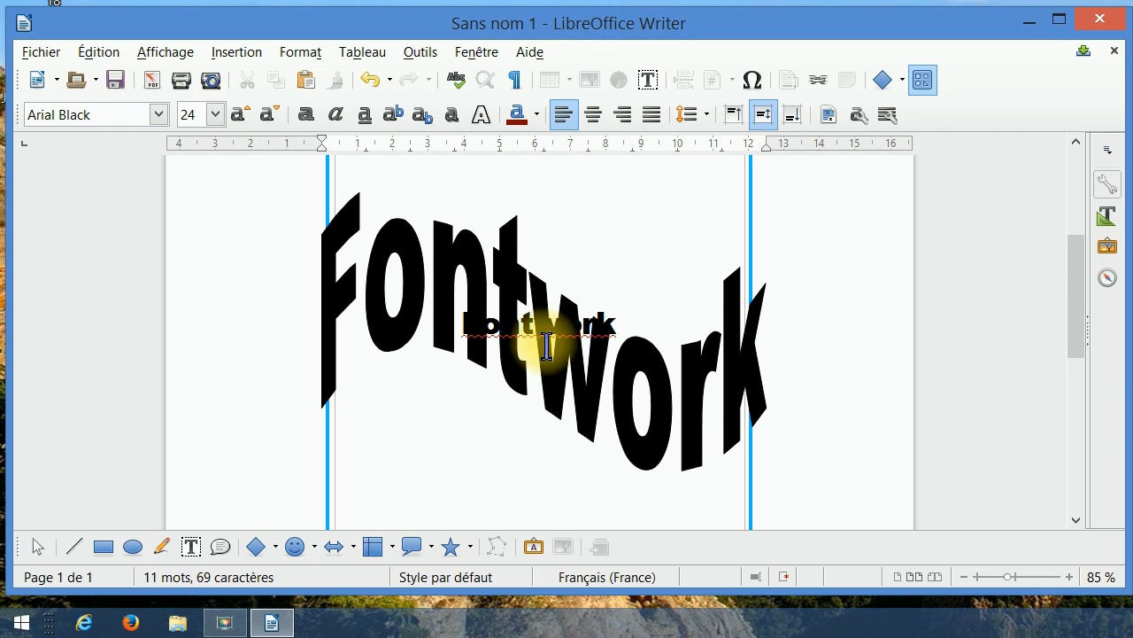
key("BackSpace")
key("BackSpace")
key("BackSpace")
key("BackSpace")
key("BackSpace")
key("BackSpace")
key("BackSpace")
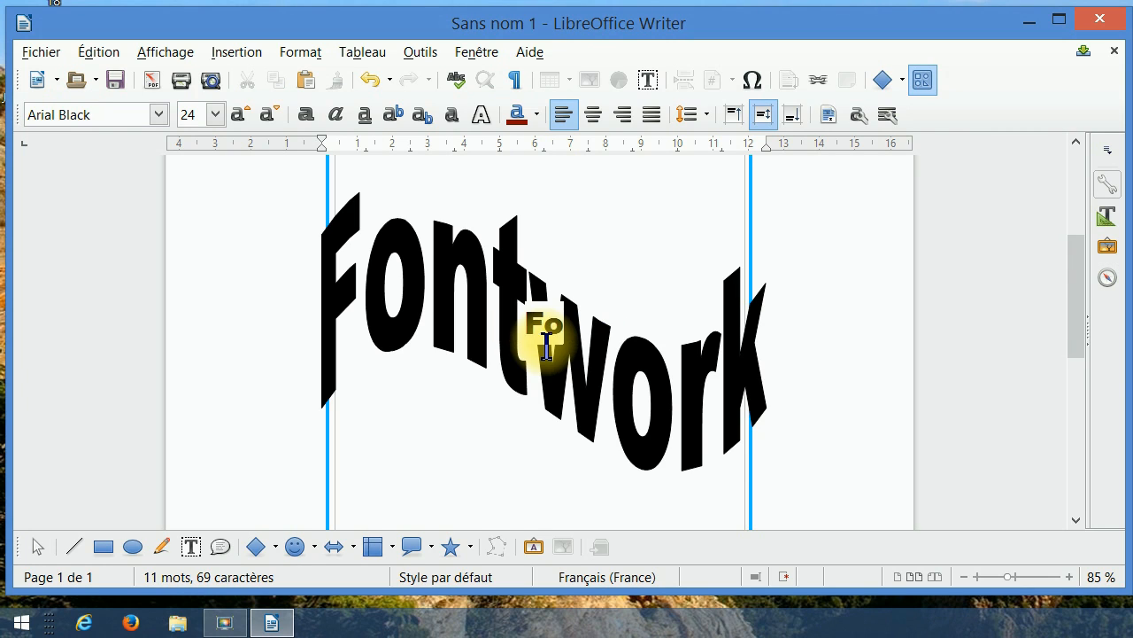
key("BackSpace")
type("Ploum ")
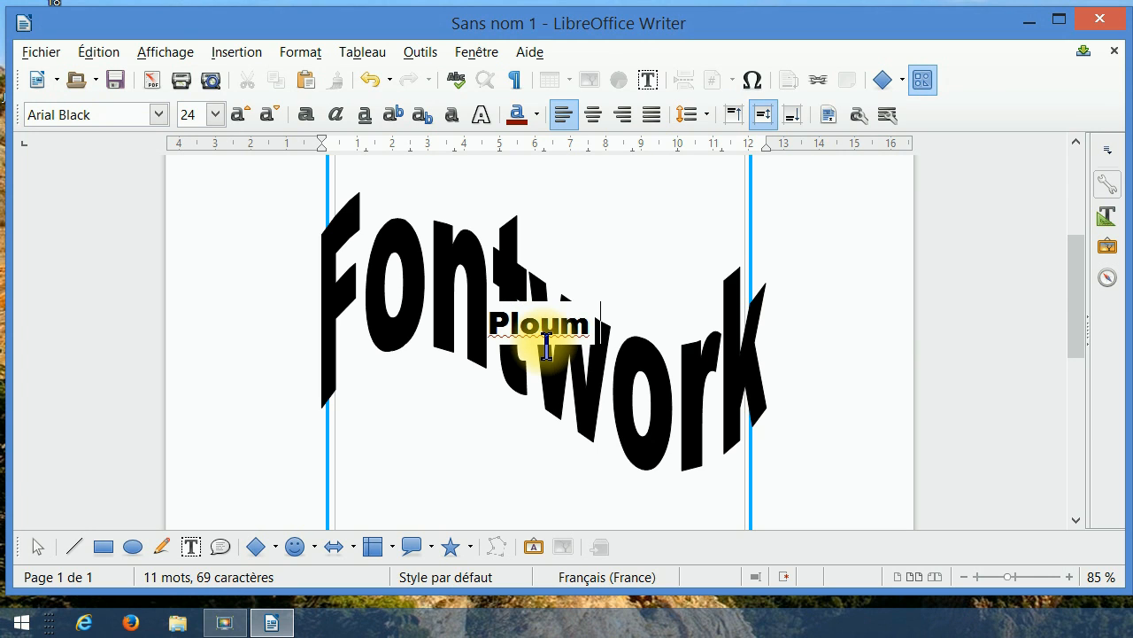
type("Infor")
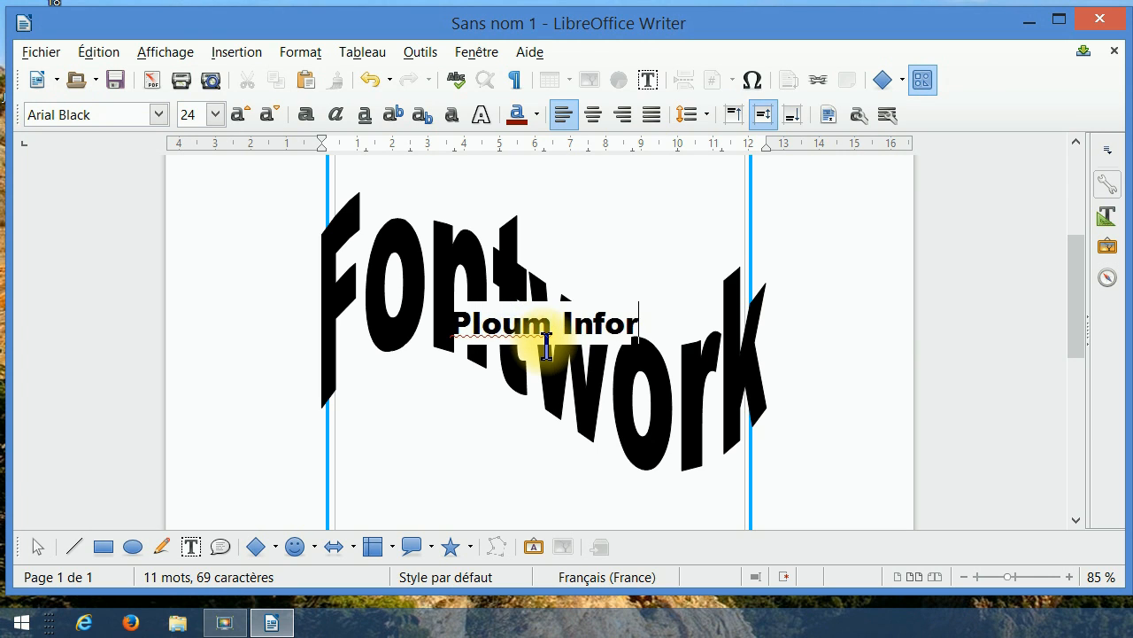
type("mati")
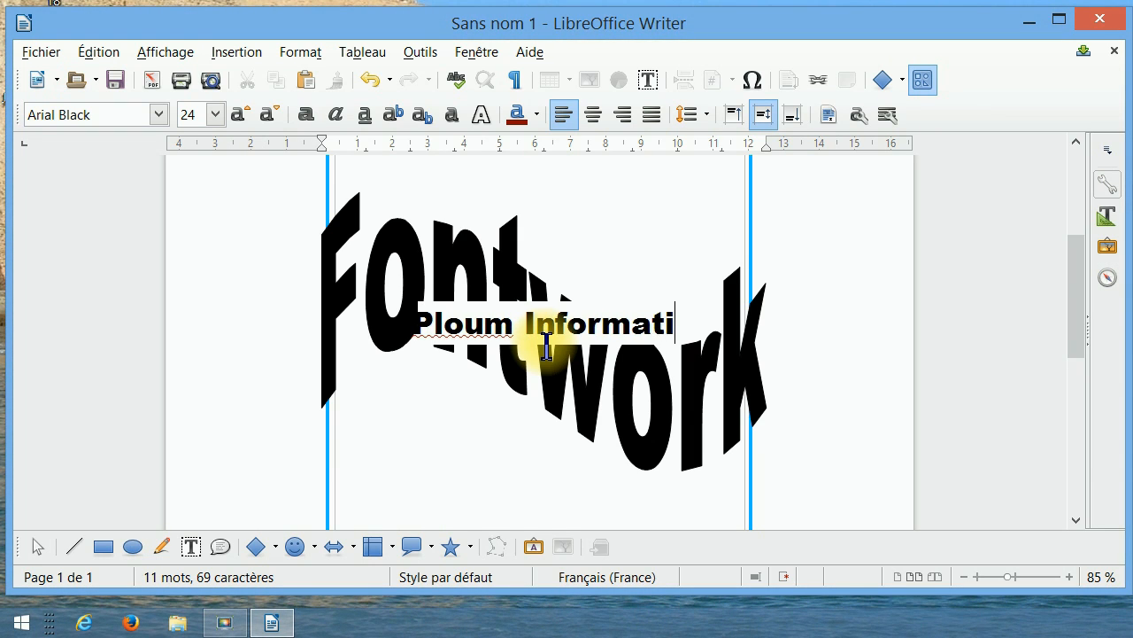
type("k")
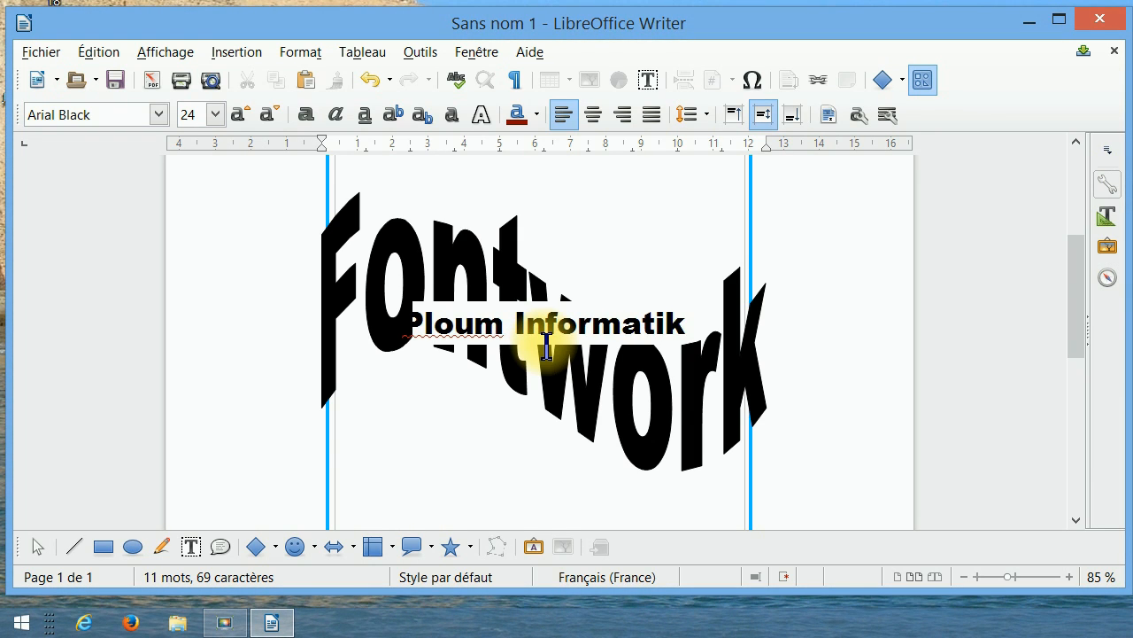
key("Escape")
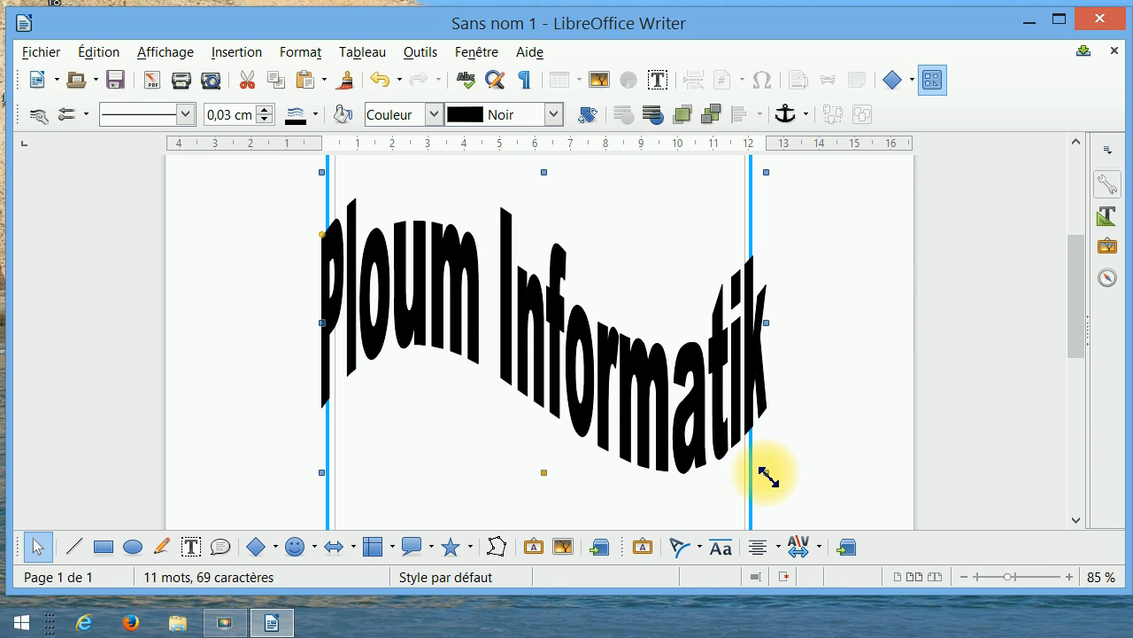
Step: Shrink the Fontwork to about 10 cm wide so it fits between the frame's borders, and slant its letters slightly
left_click_drag(768, 477, 720, 300)
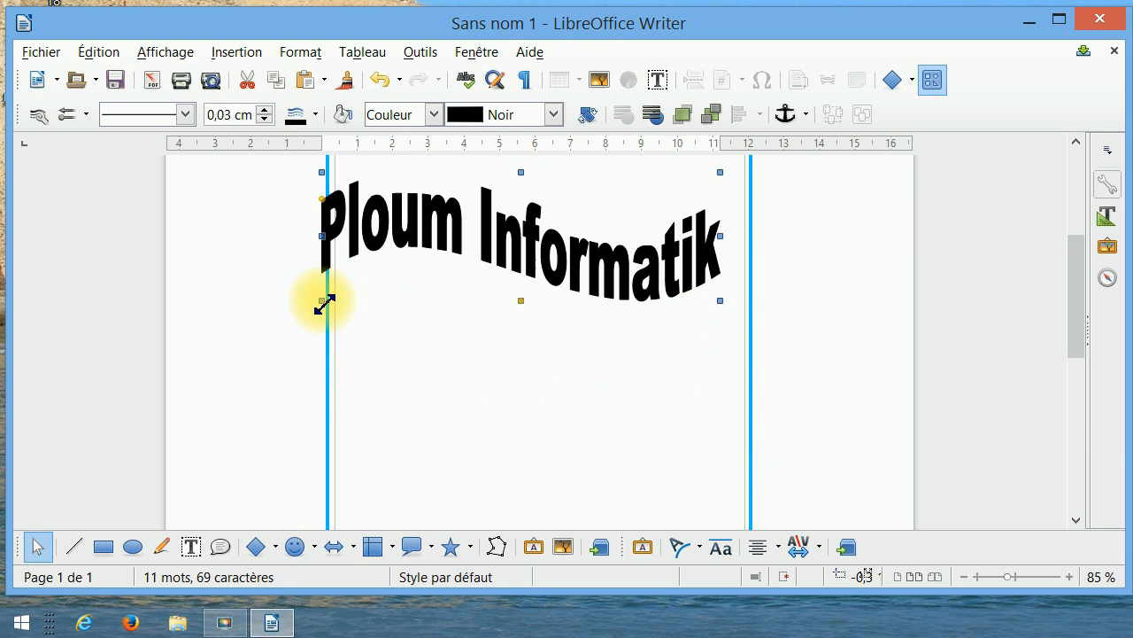
left_click_drag(323, 302, 372, 301)
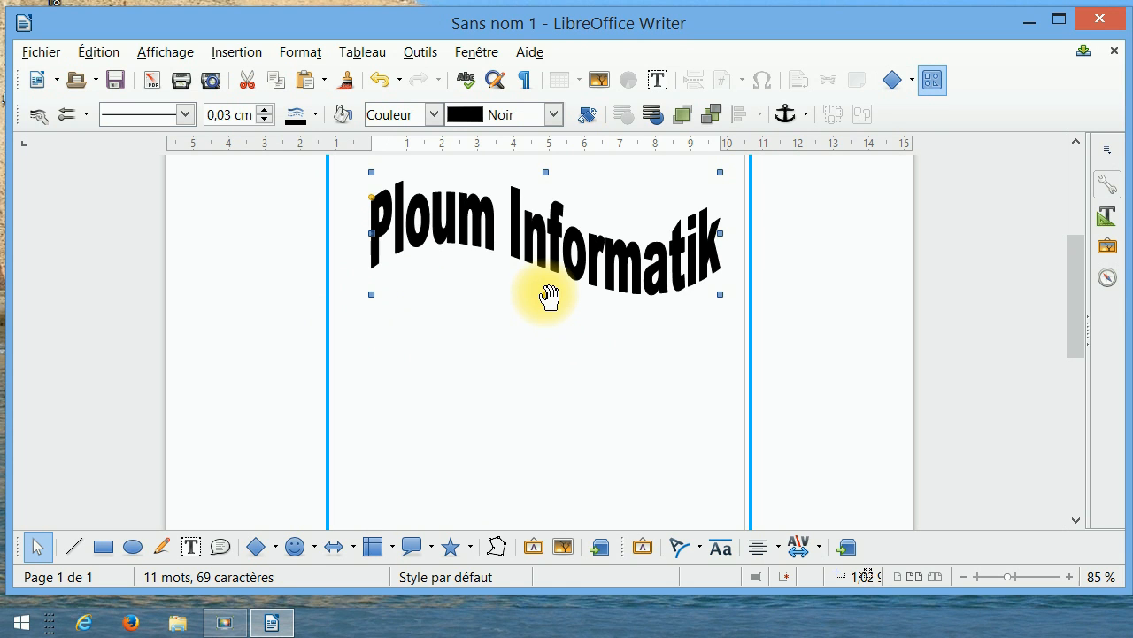
left_click_drag(551, 297, 560, 294)
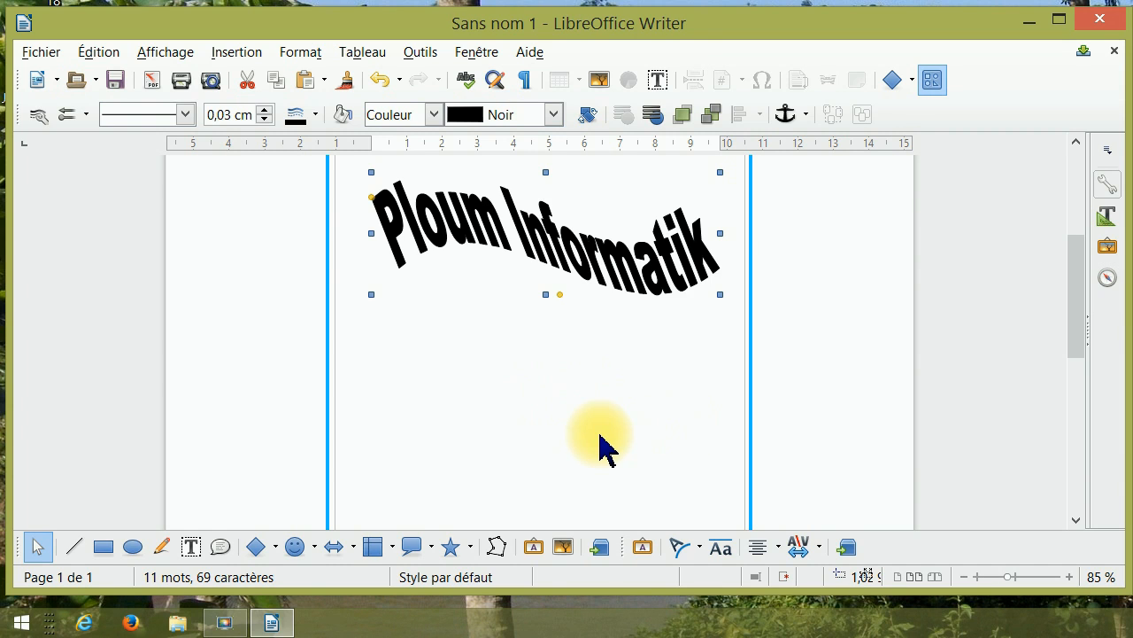
Step: Fill the Fontwork lettering with the Flamme bitmap
scroll(600, 439, "up", 2)
scroll(600, 447, "down", 1)
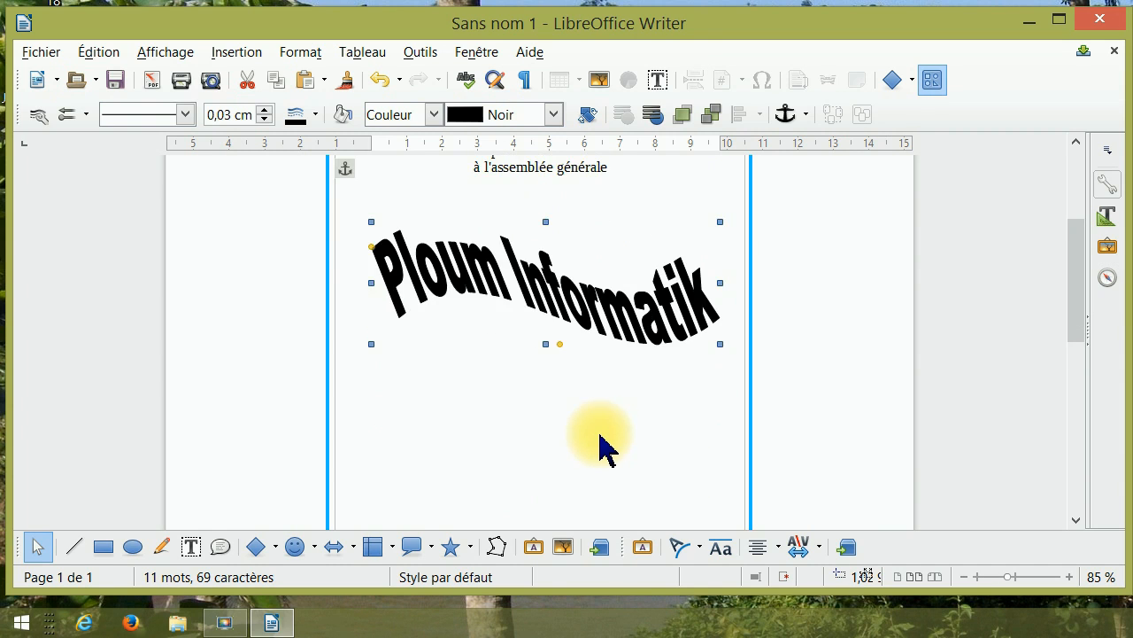
right_click(555, 280)
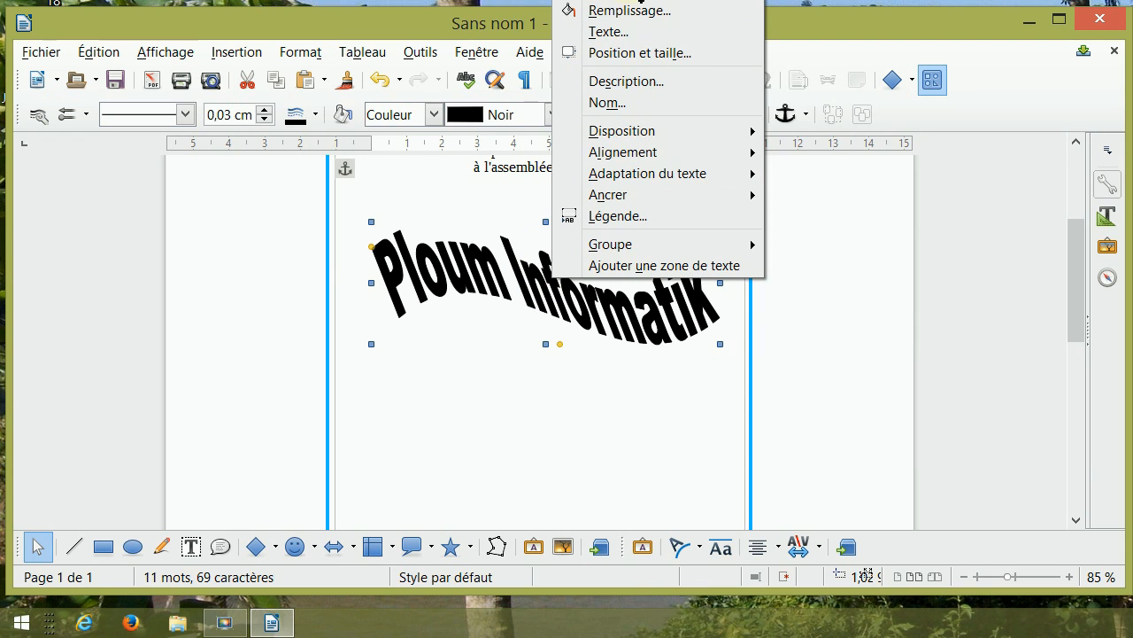
left_click(628, 11)
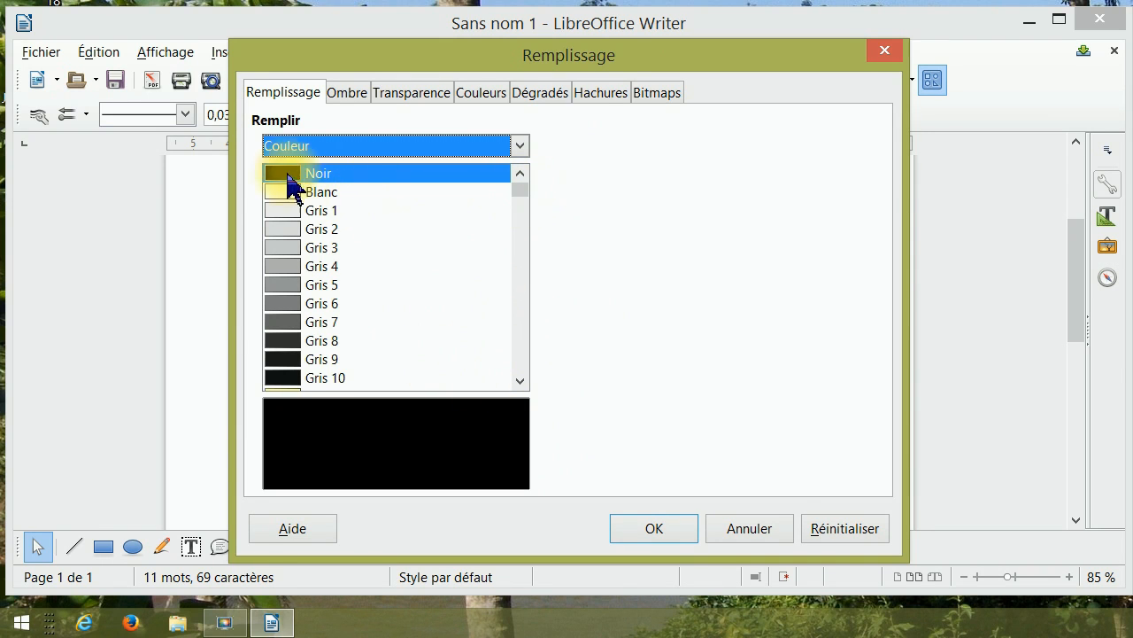
left_click_drag(520, 188, 524, 282)
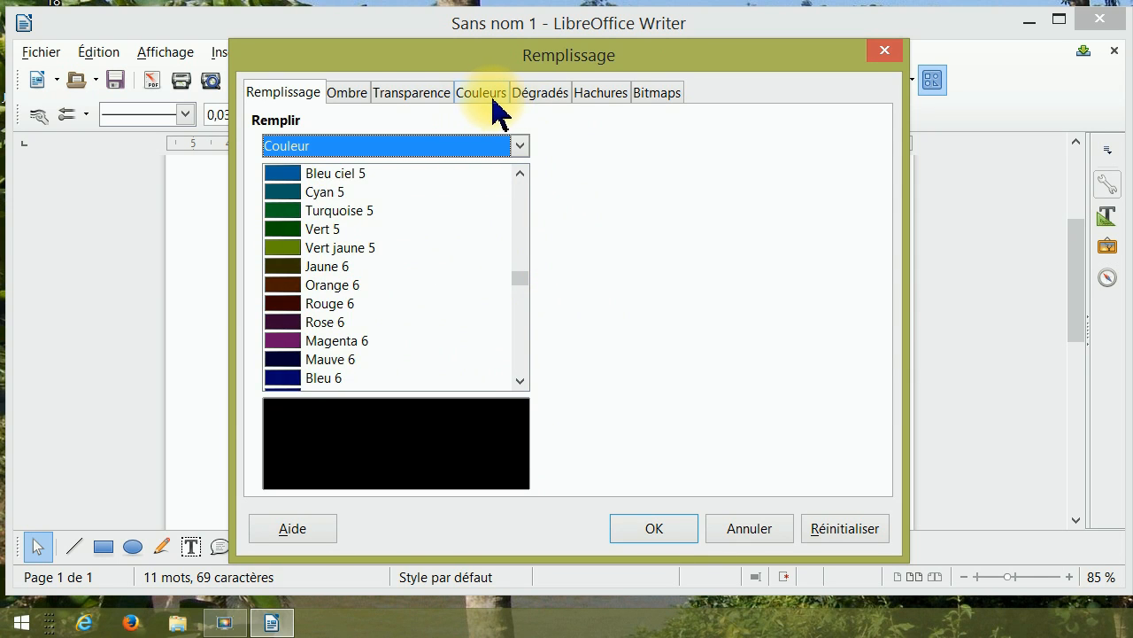
left_click(536, 97)
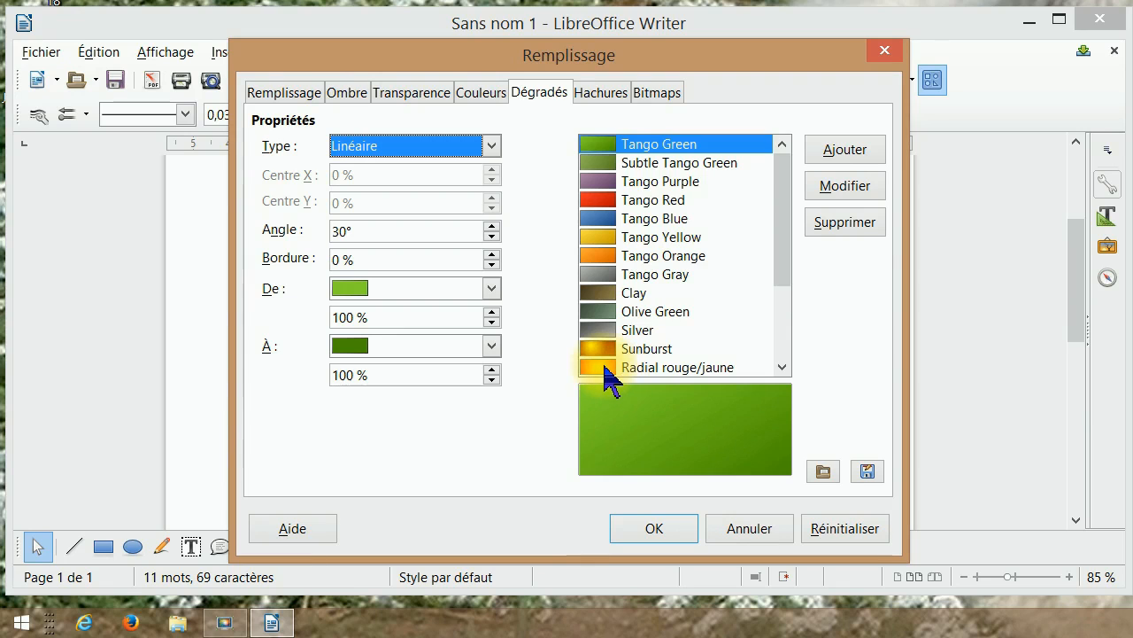
left_click(662, 92)
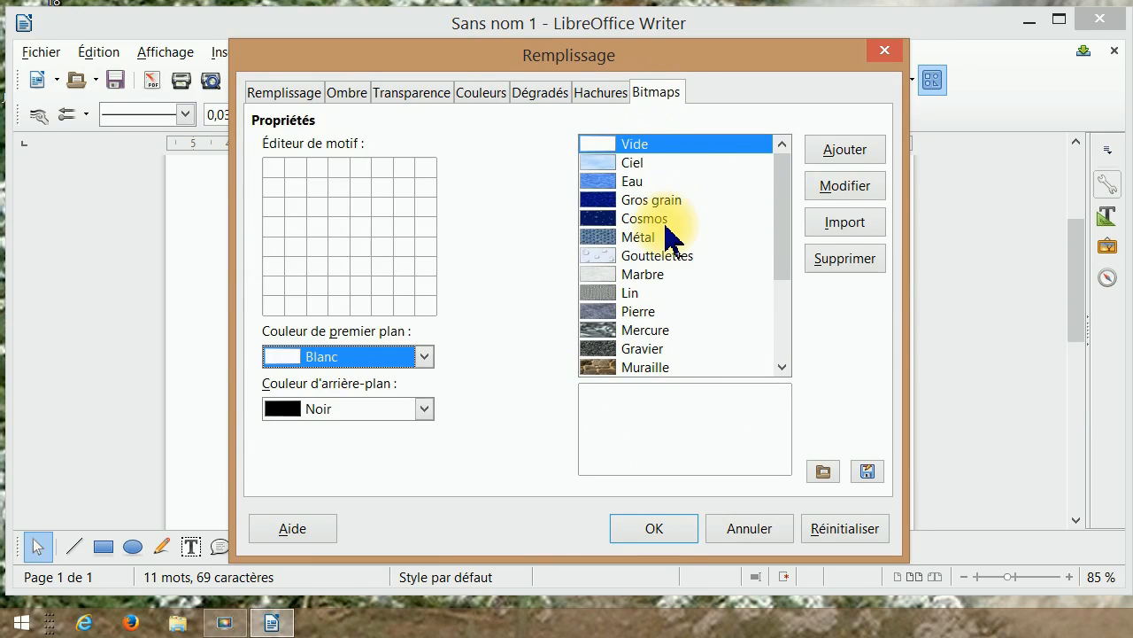
scroll(690, 266, "down", 3)
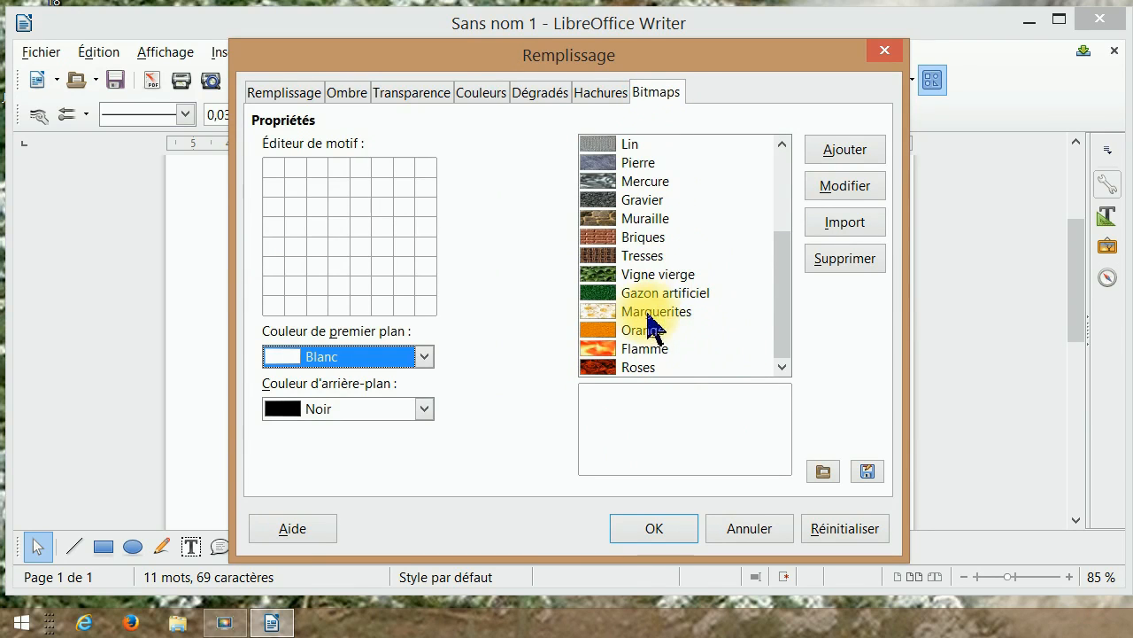
left_click(602, 351)
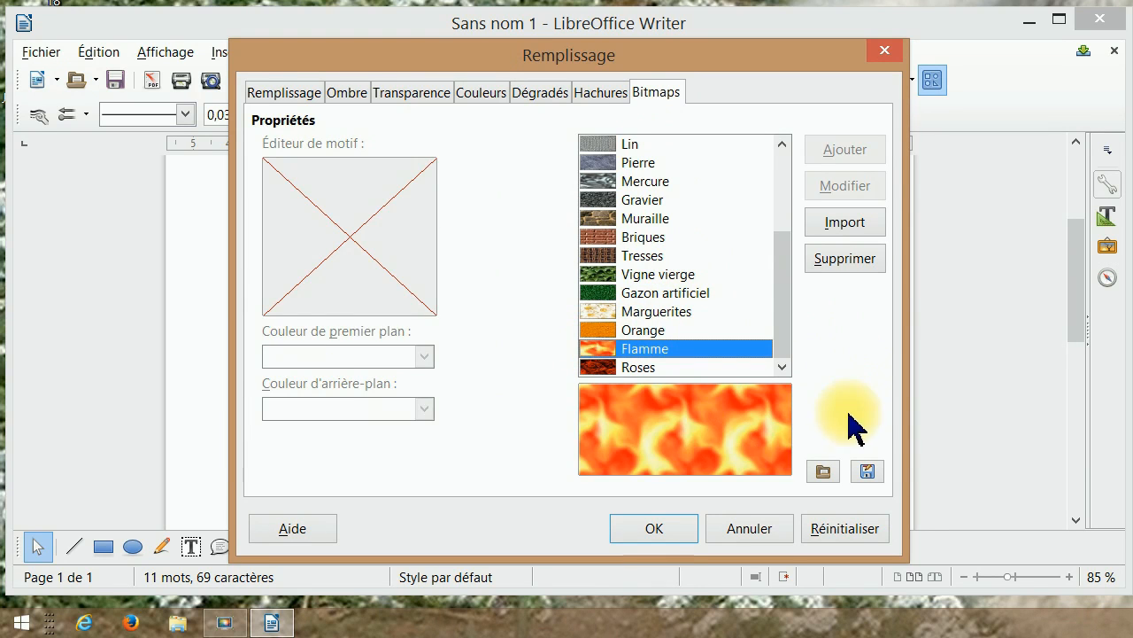
left_click(673, 536)
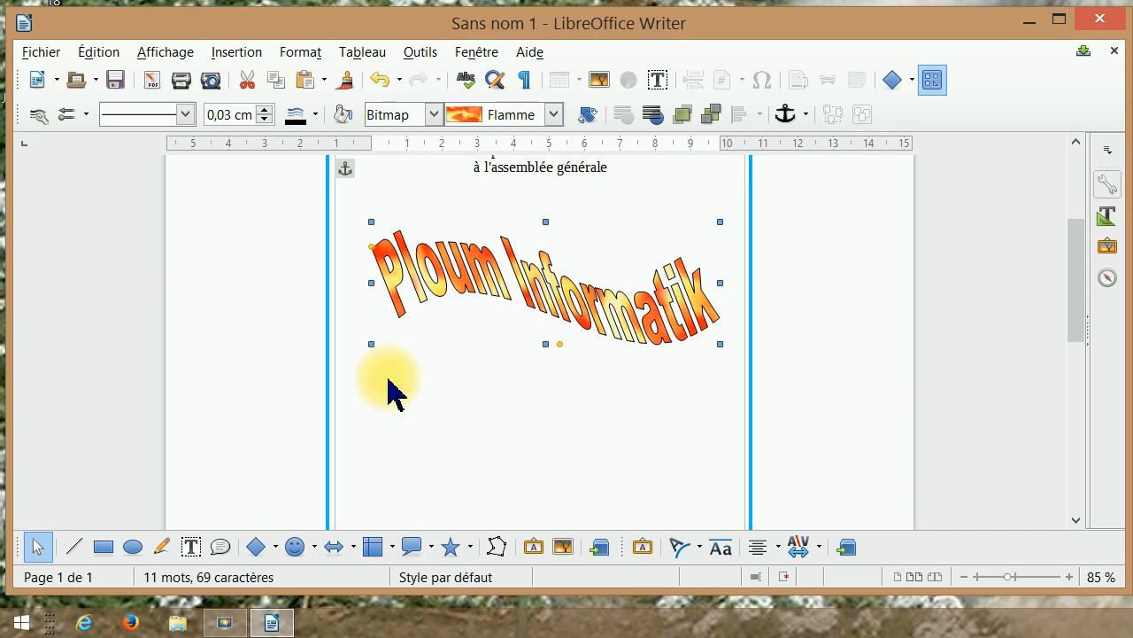
Step: Add a left-aligned, tab-indented line reading "ou ?" and "Salle des fêtes", separated by a tab, beneath the Fontwork title
left_click(484, 397)
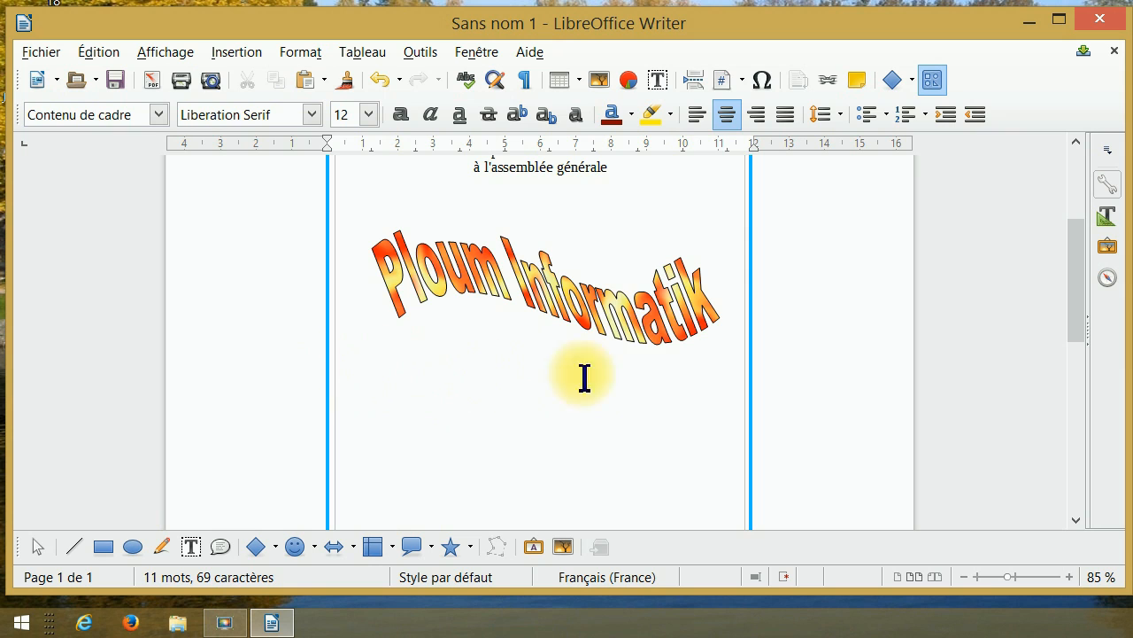
left_click(698, 121)
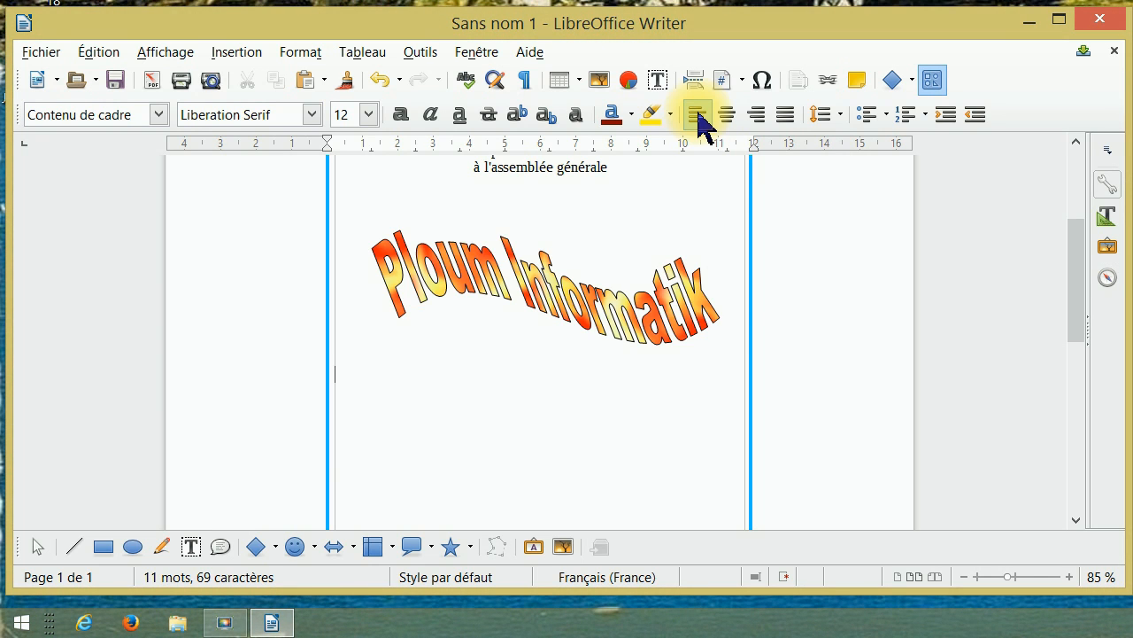
key("Tab")
type("ou ?")
key("BackSpace")
key("Tab")
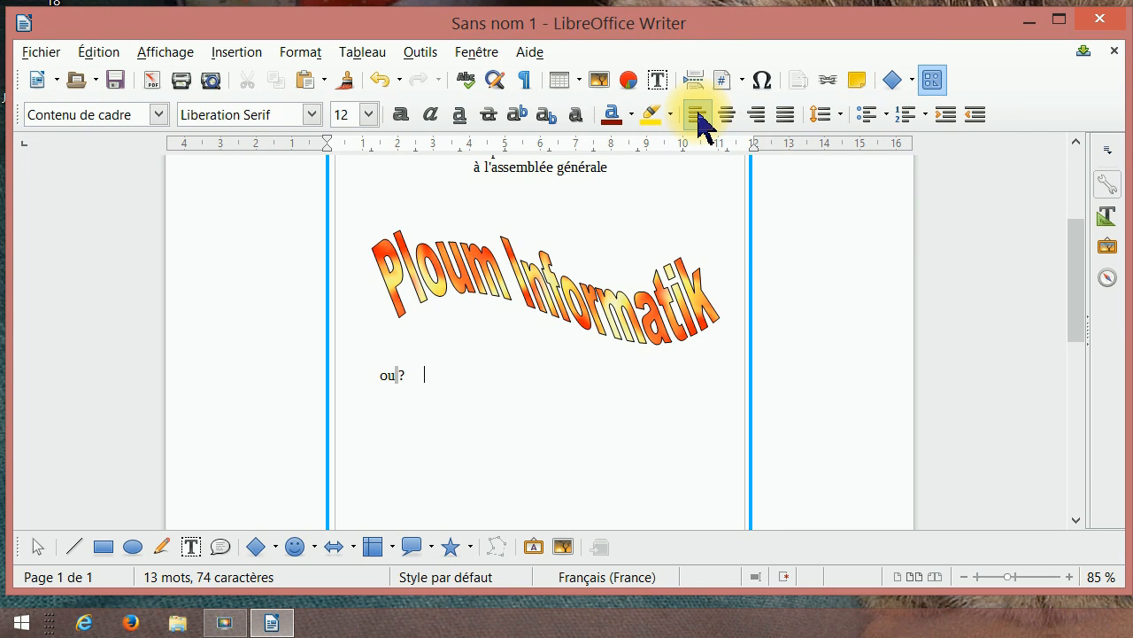
type("Salle des f")
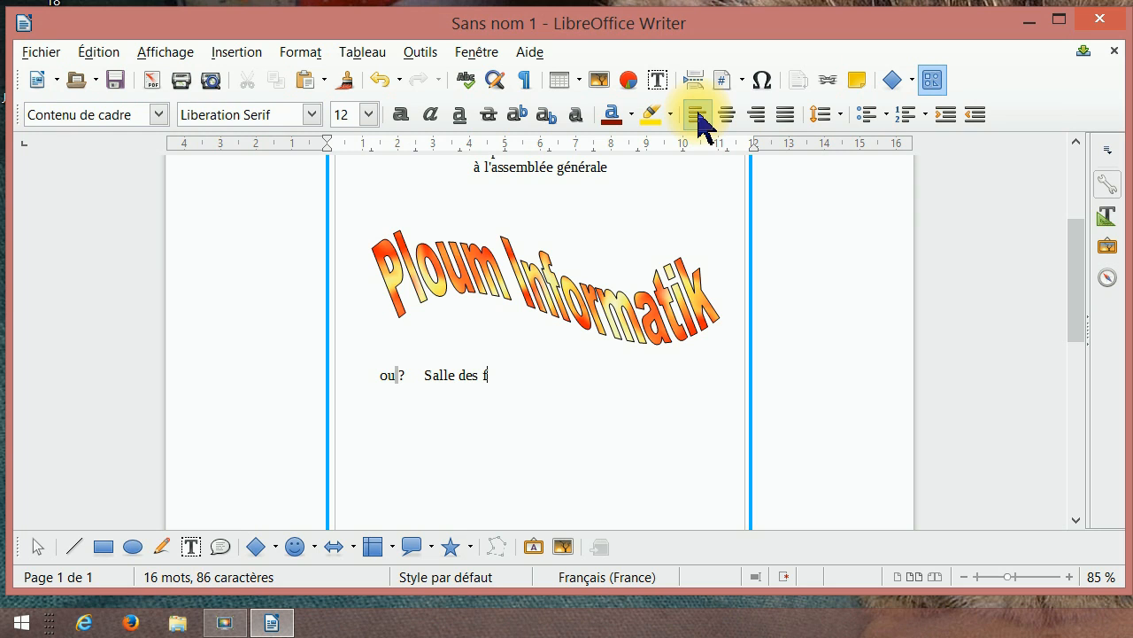
type("ête")
type("s")
Step: Add a second indented line reading "quand ?" and "Samedi 6 juin à 10 h", separated by tabs, under the venue line
type("quan")
type("d")
type(" ?")
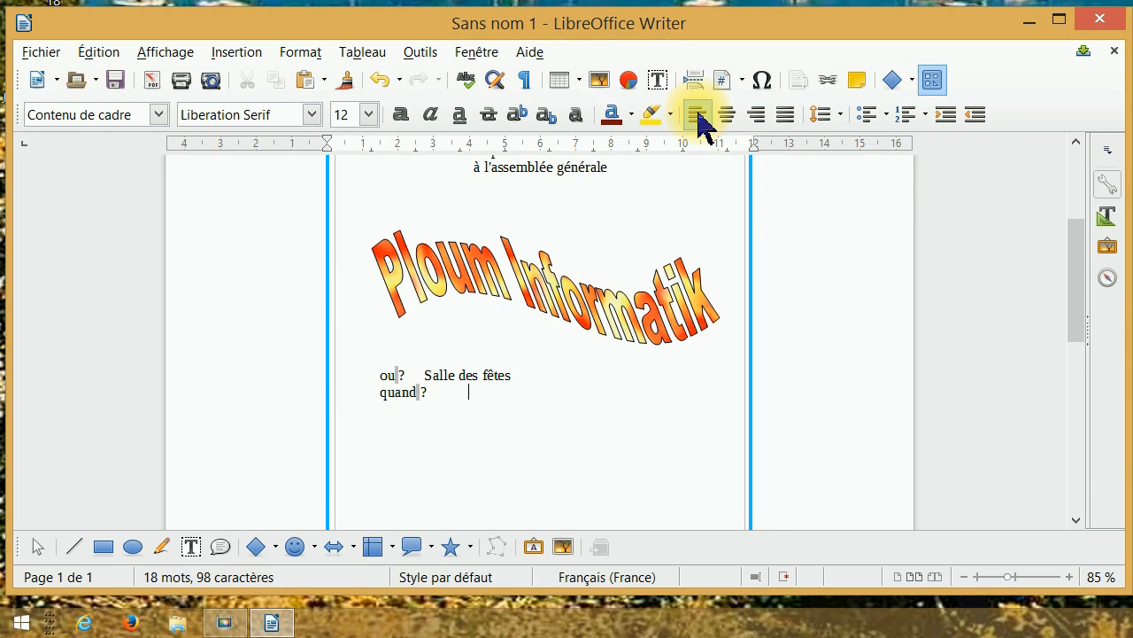
key("Tab")
type("same")
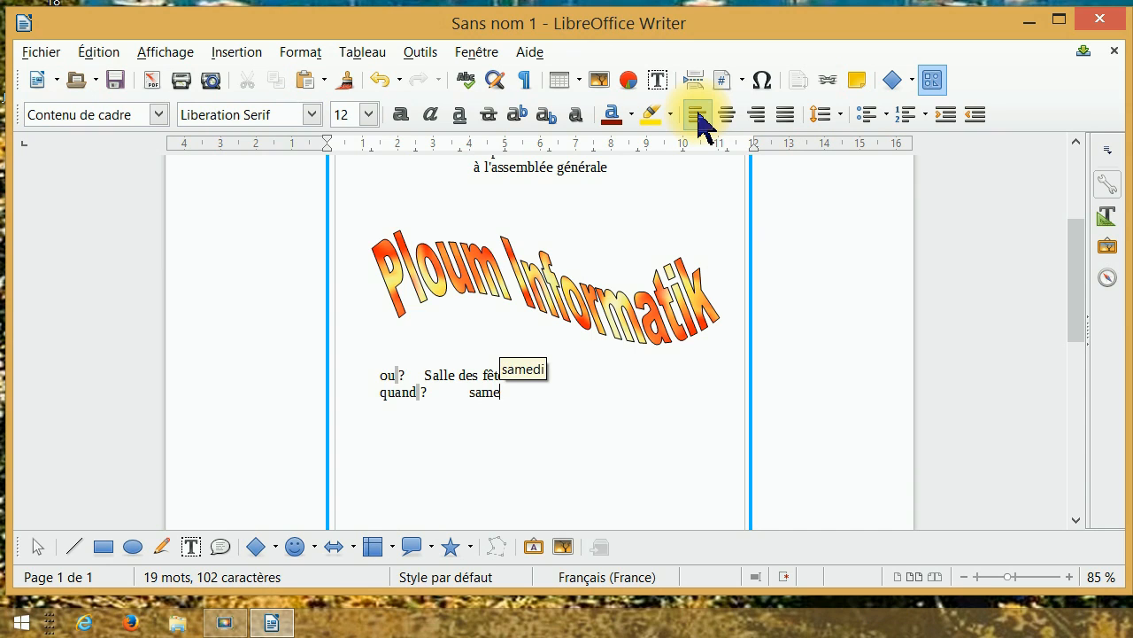
type("d")
key("Return")
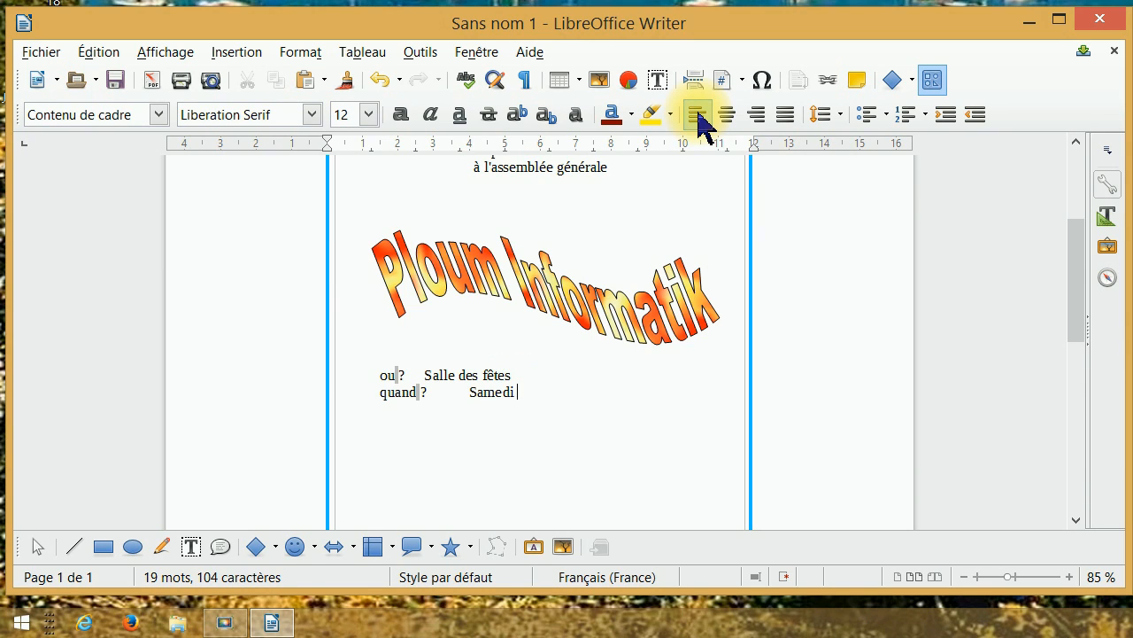
type("6 juin à ")
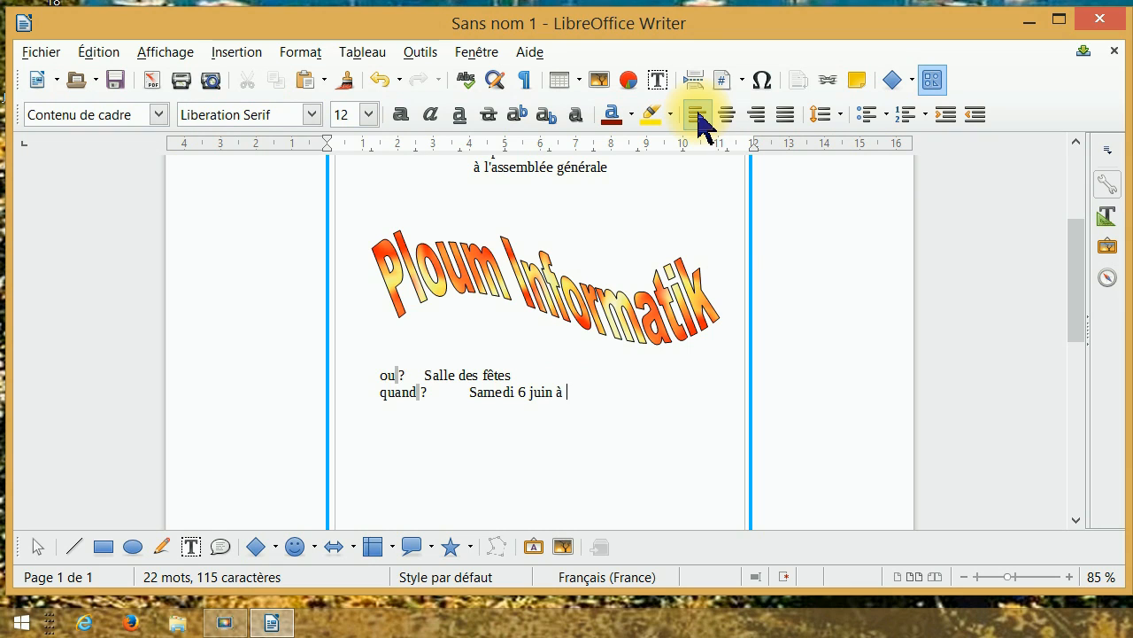
type("10 h")
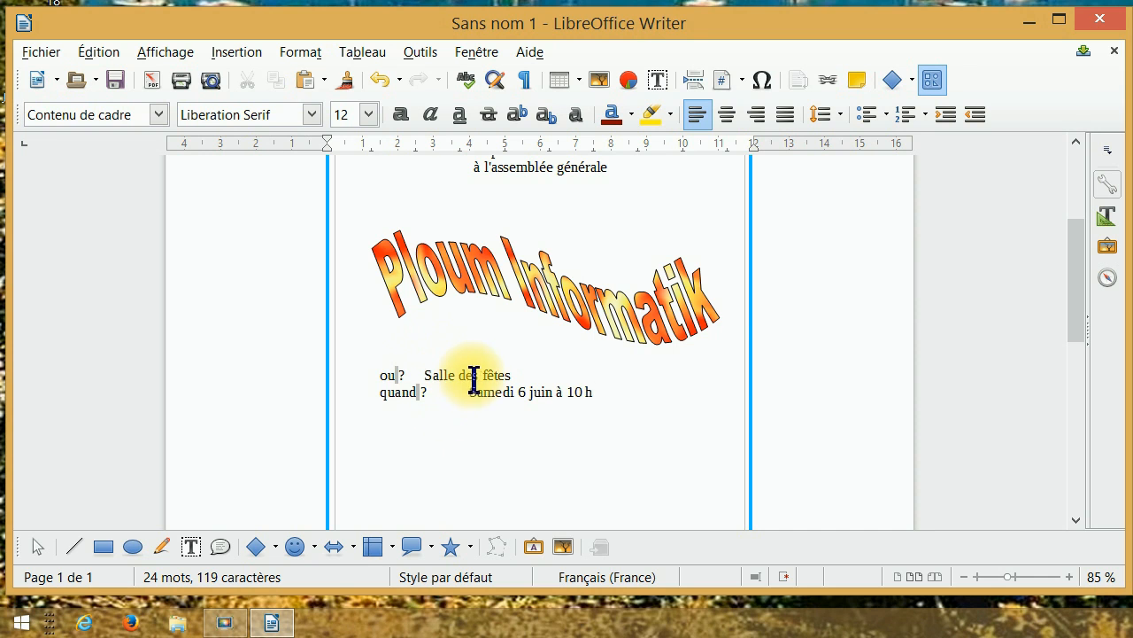
Step: Align "Salle des fêtes" with the date using an extra tab, and place the text cursor on a new line below the date
left_click(425, 376)
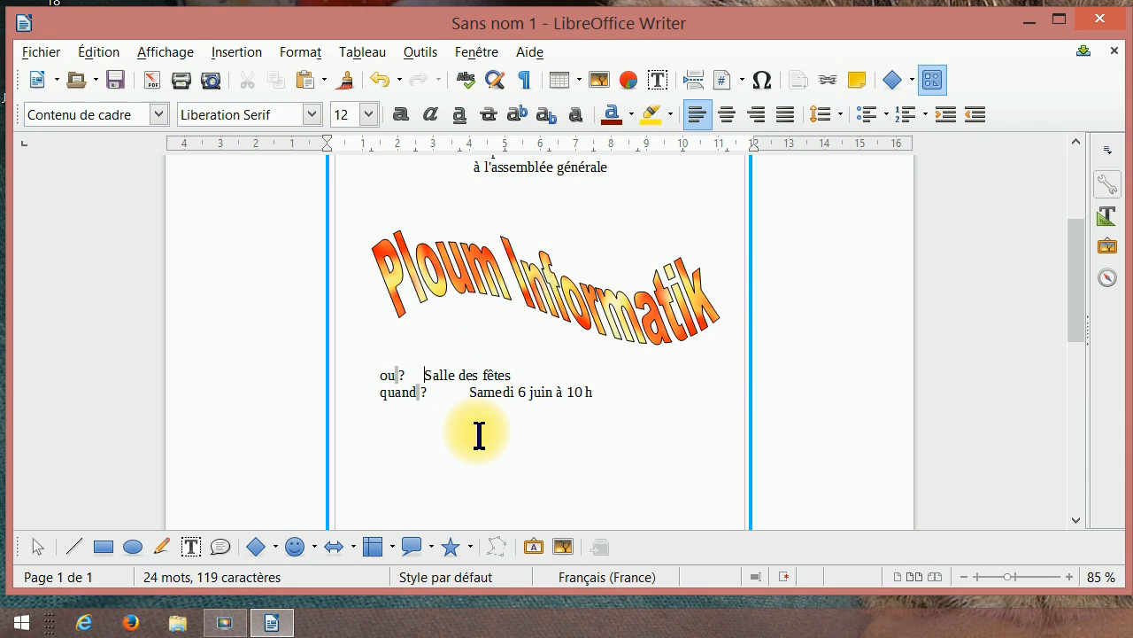
key("Tab")
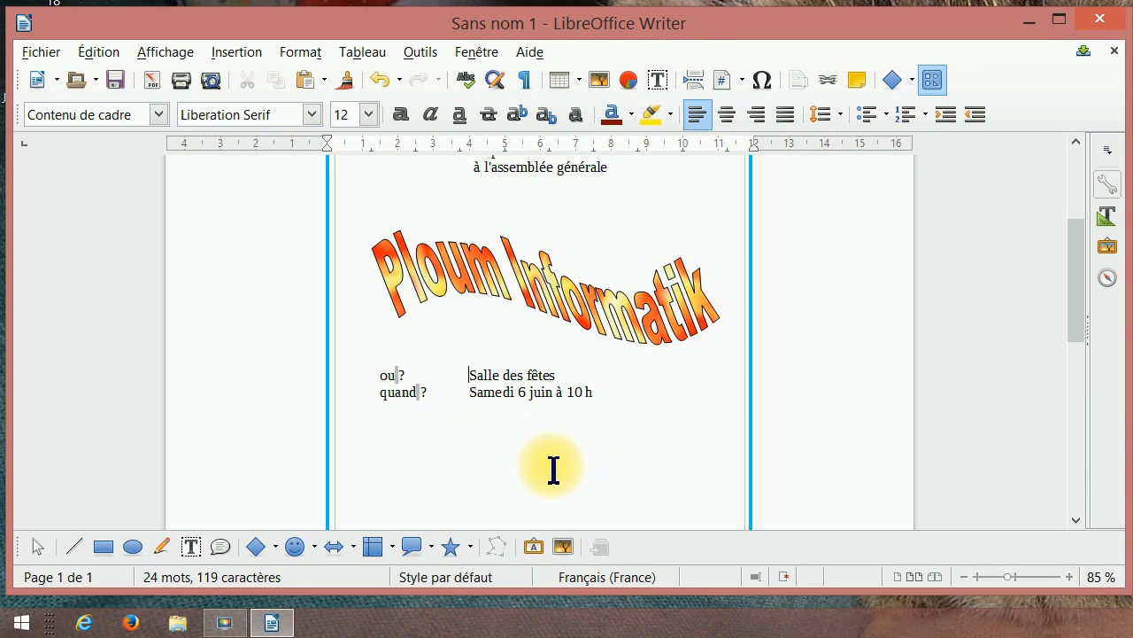
left_click(629, 414)
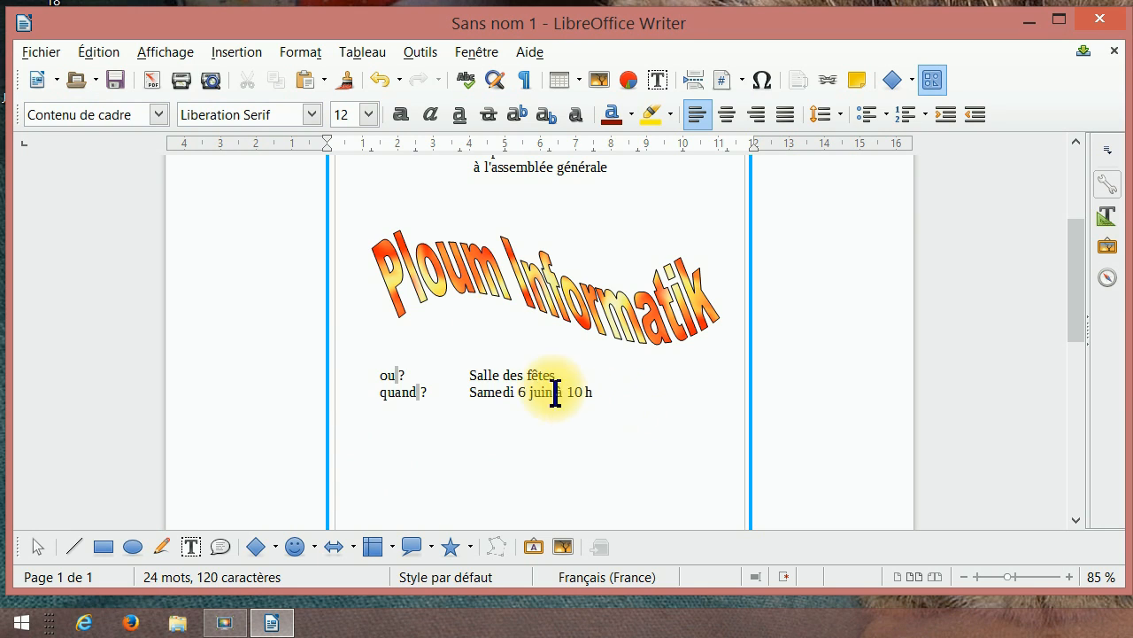
Step: Switch to Firefox and search Google Images for "ordinateur"
left_click(133, 623)
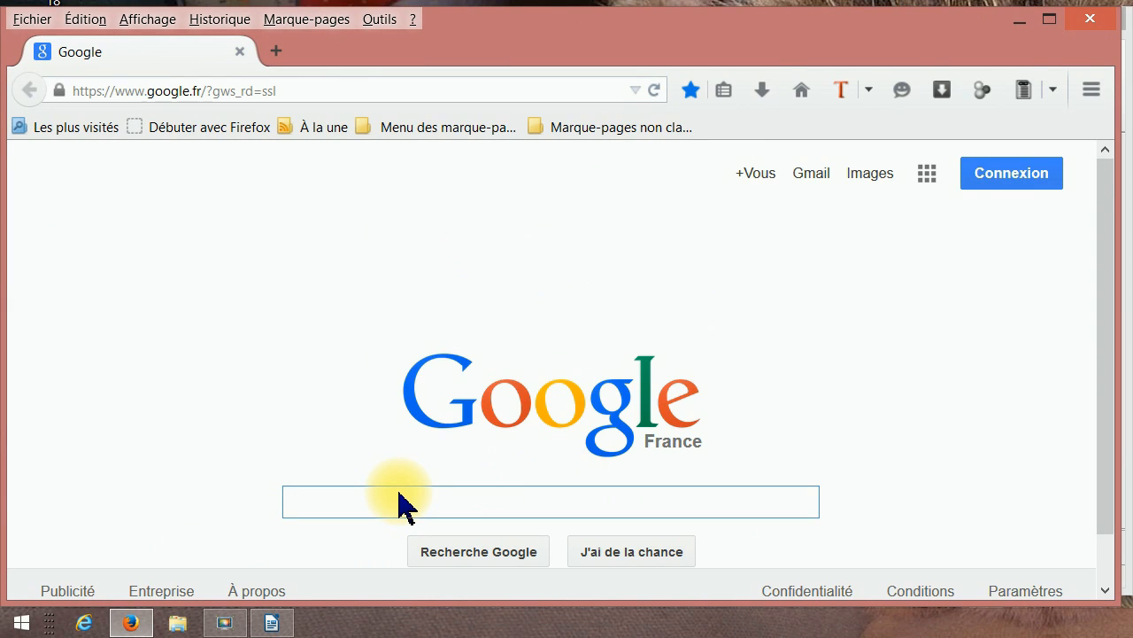
type("o")
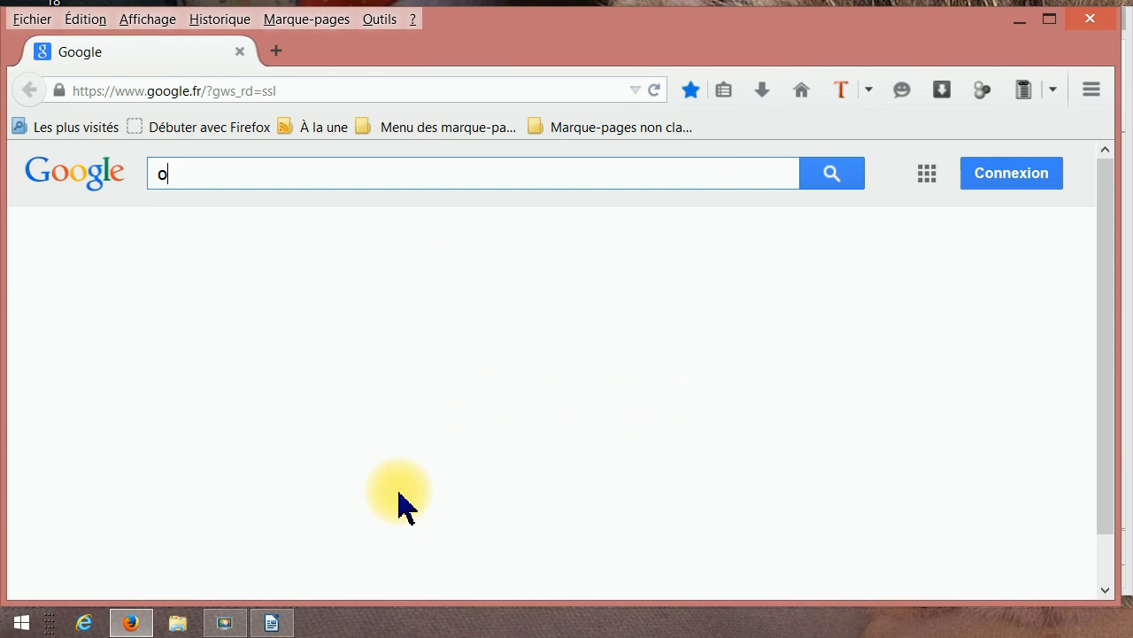
type("rdinateur")
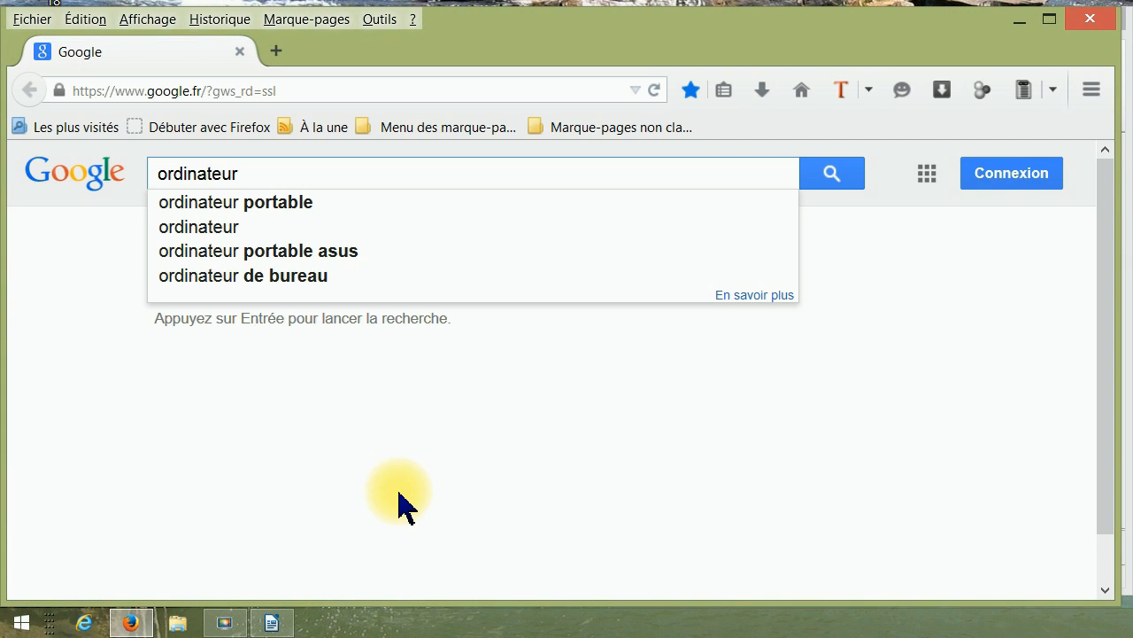
left_click(839, 190)
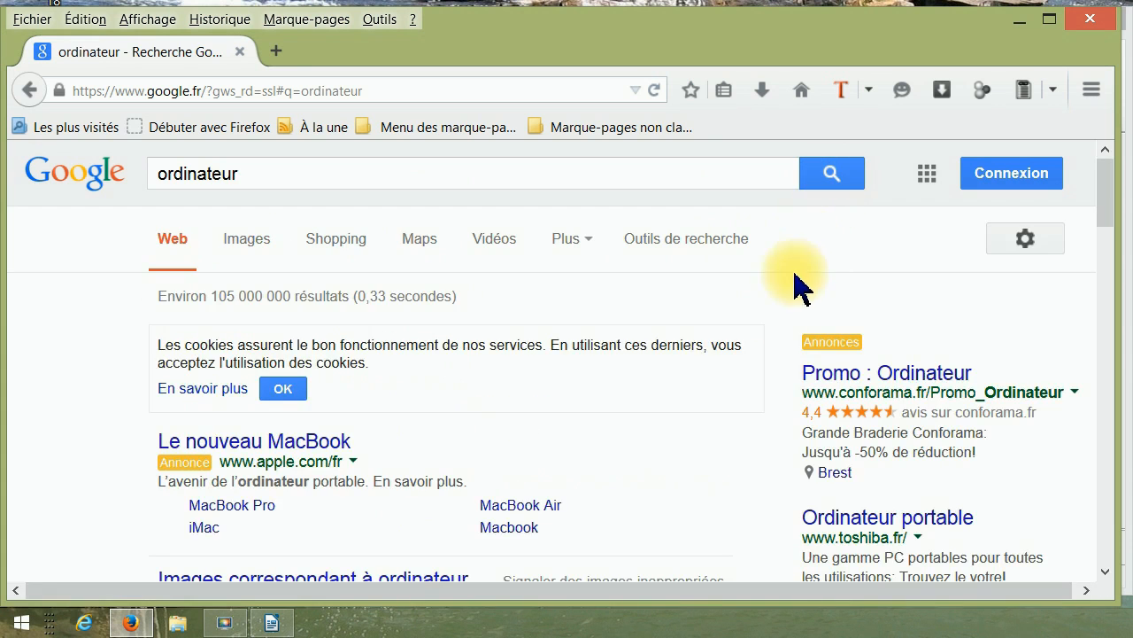
left_click(251, 246)
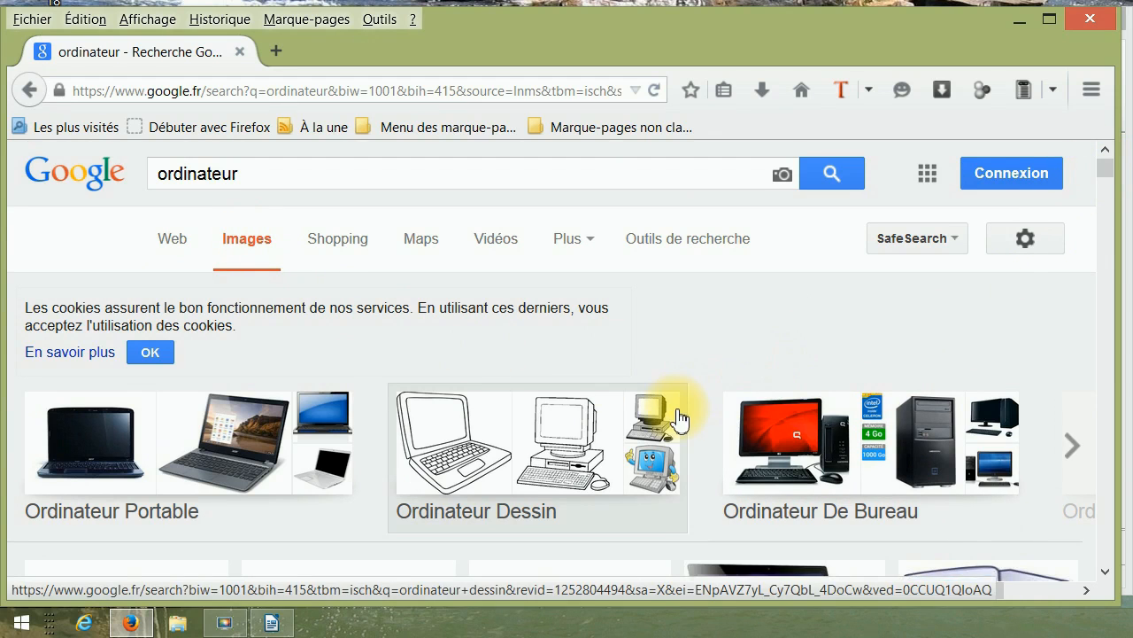
Step: Copy the smiling cartoon computer with arms from the image results, and close Firefox to return to Writer
scroll(678, 420, "down", 5)
scroll(677, 421, "down", 5)
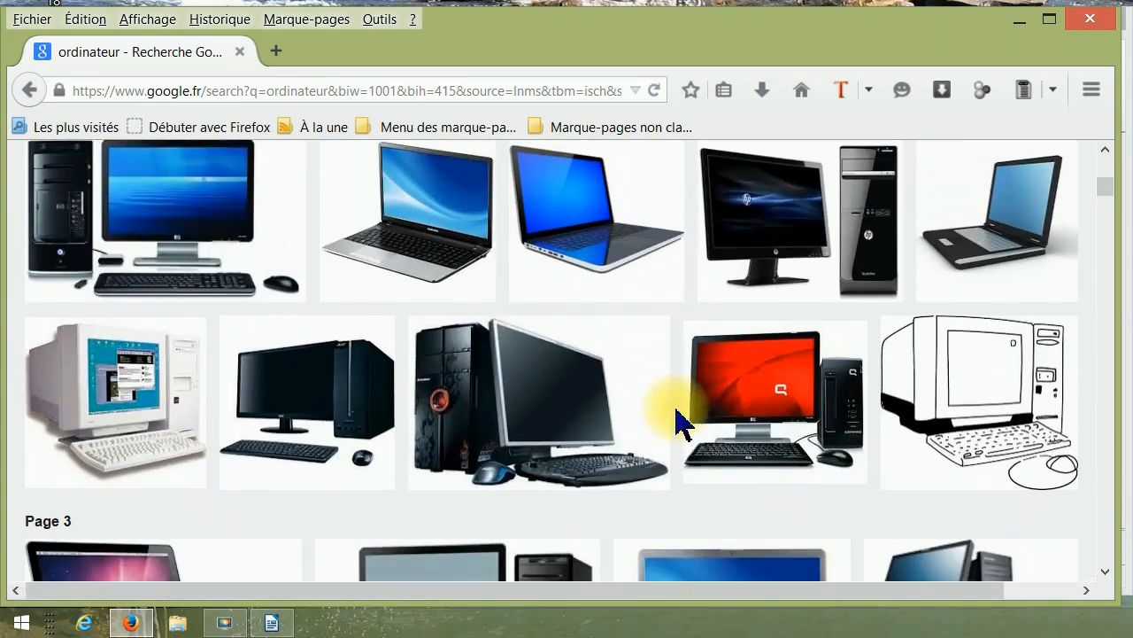
scroll(678, 421, "down", 3)
scroll(678, 420, "down", 5)
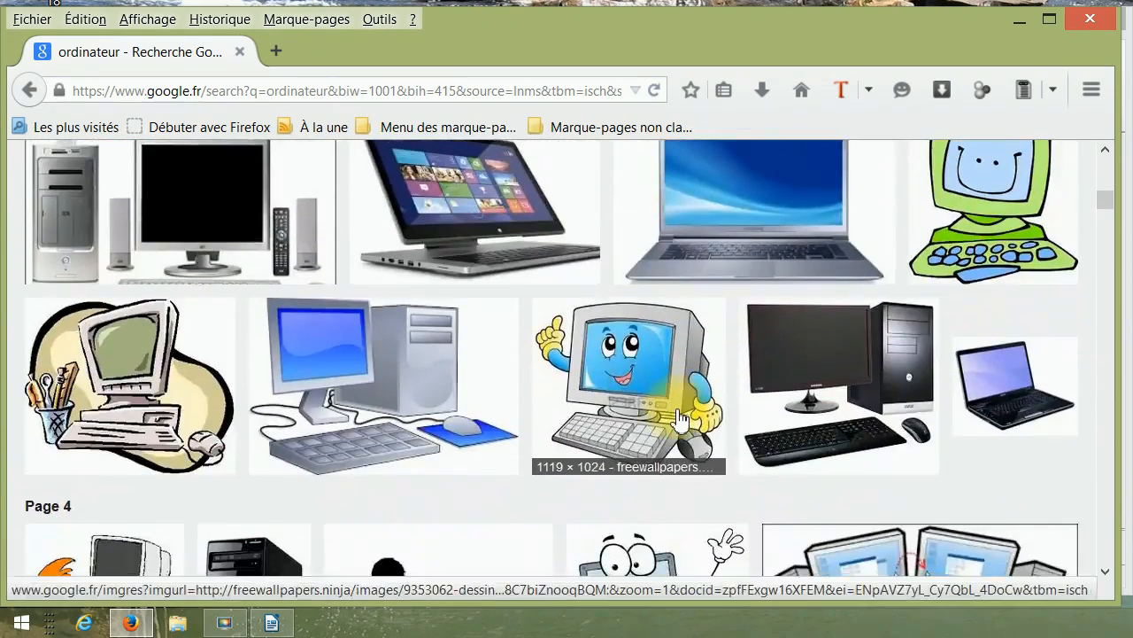
right_click(630, 374)
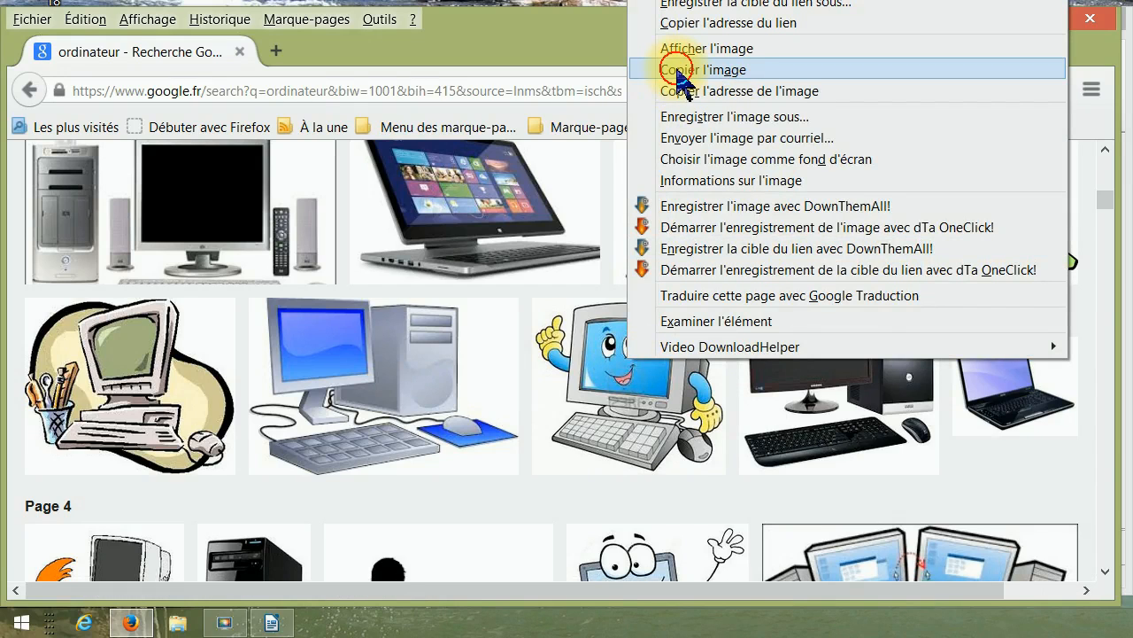
left_click(677, 69)
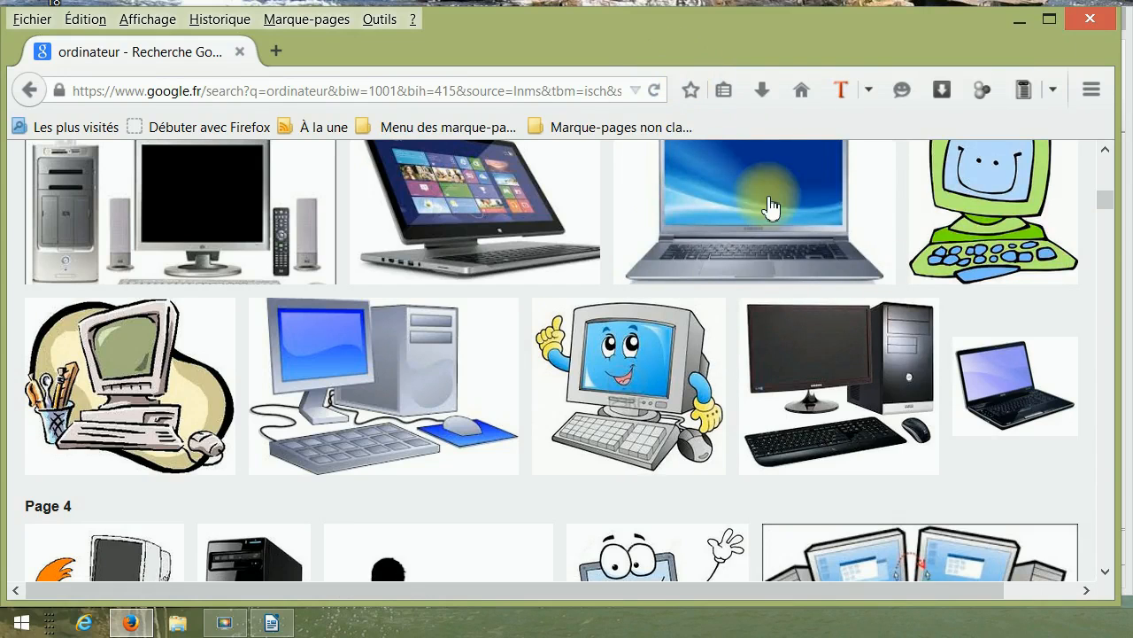
left_click(1091, 25)
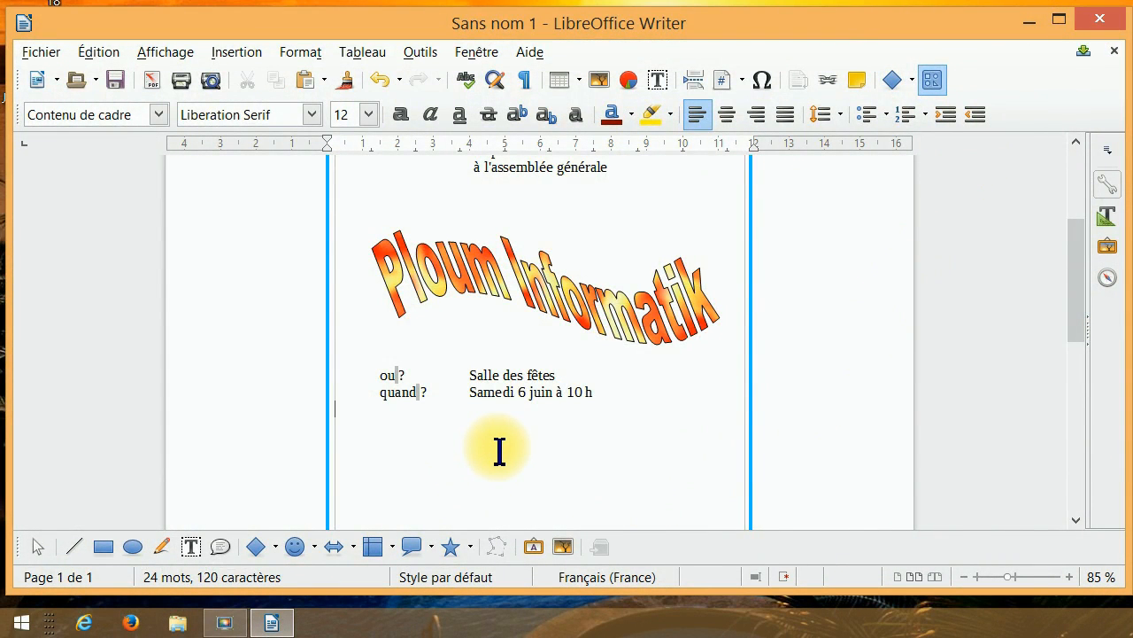
Step: Paste the computer image beneath the date line and set its text wrap to Aucun(e)
right_click(500, 451)
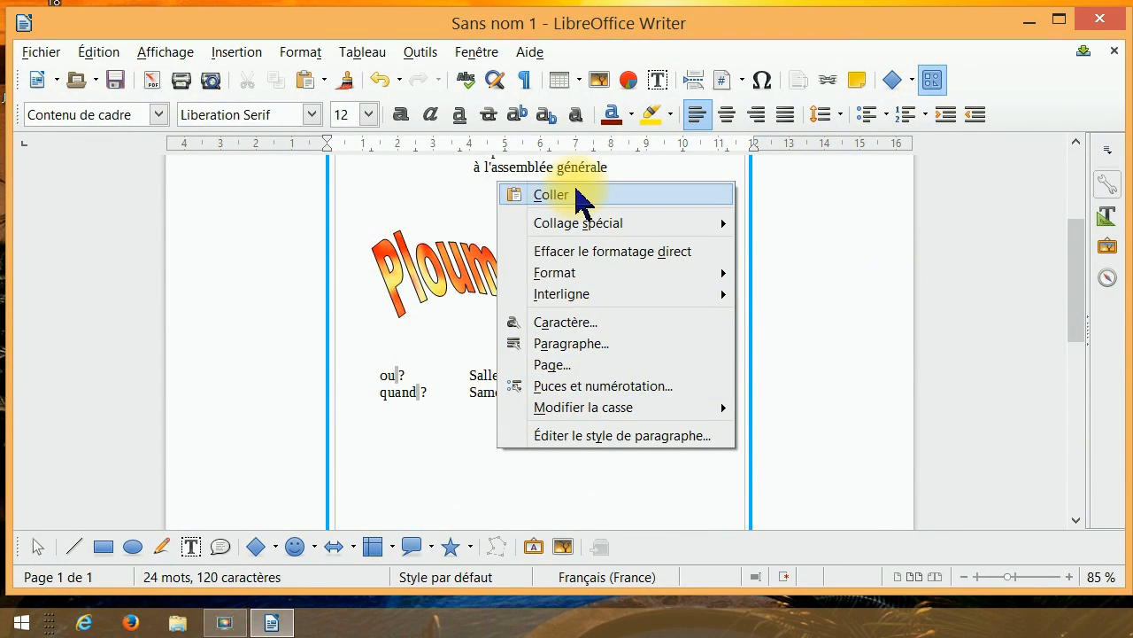
left_click(578, 197)
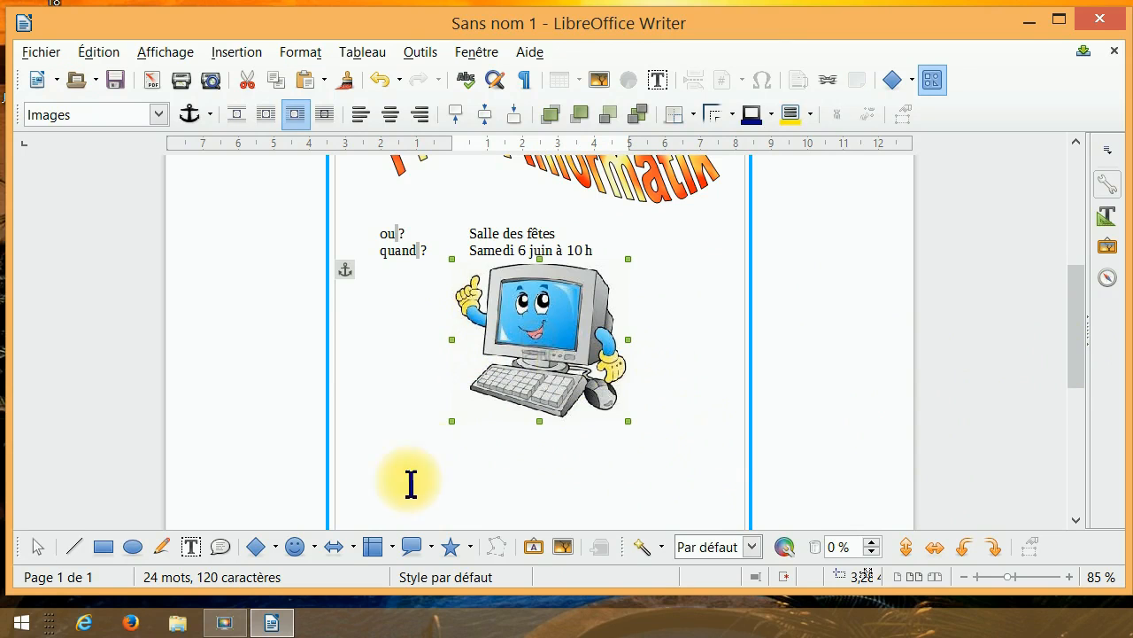
right_click(558, 343)
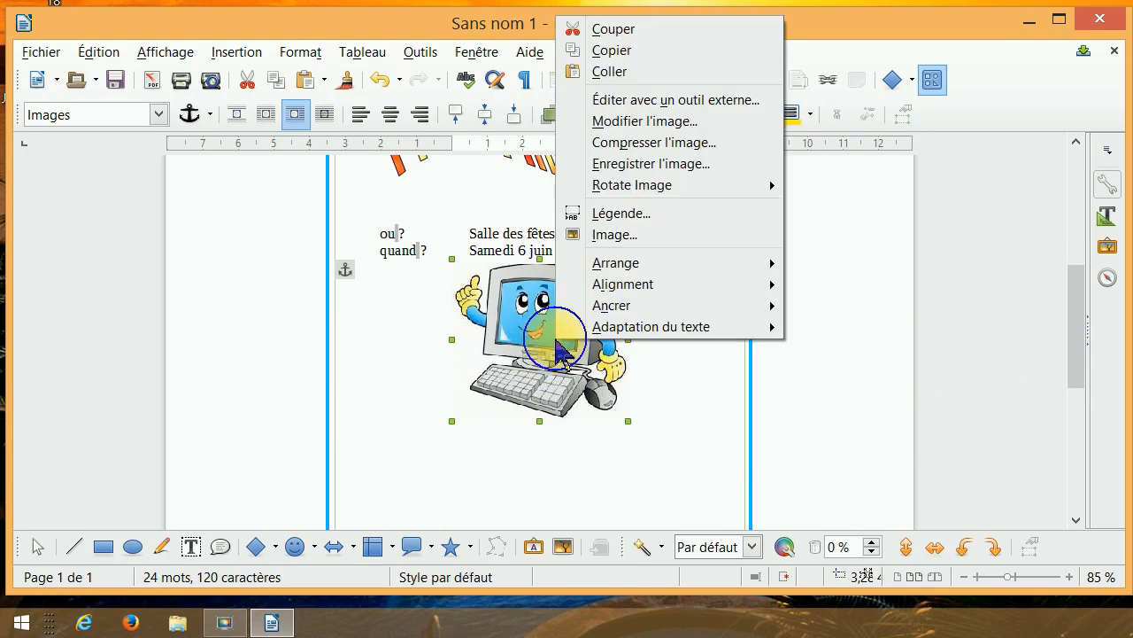
left_click(618, 236)
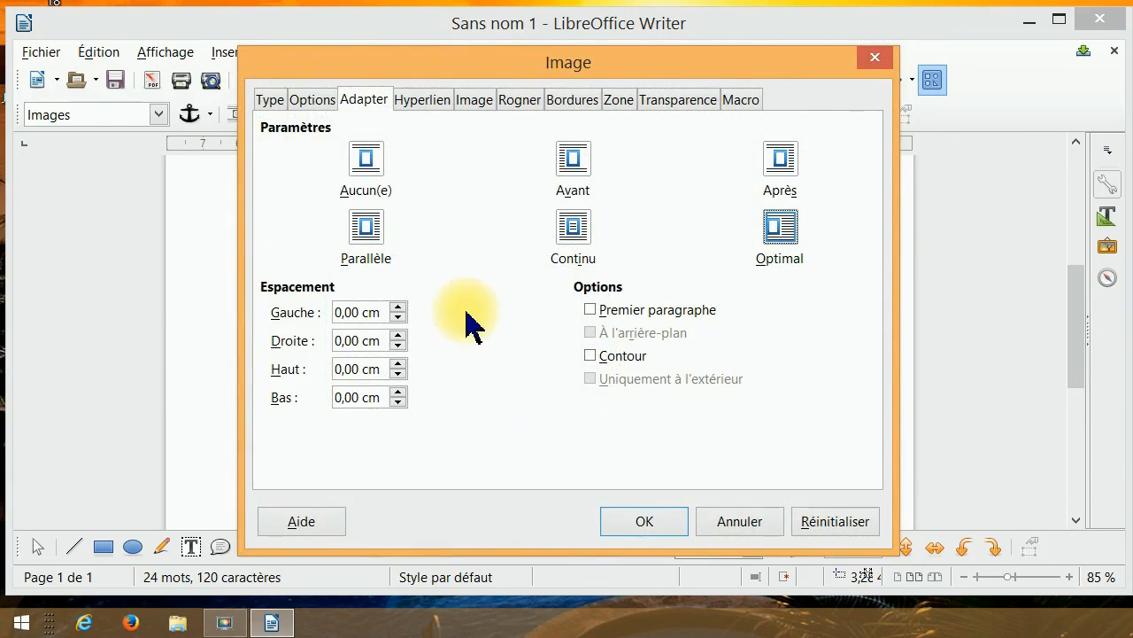
left_click(363, 157)
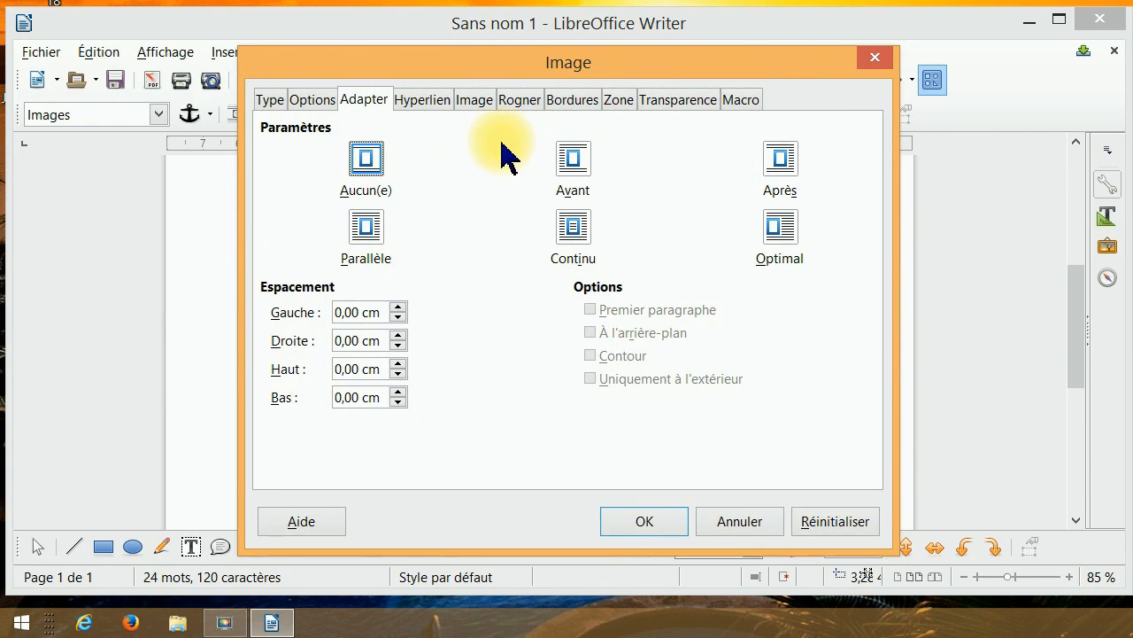
left_click(628, 525)
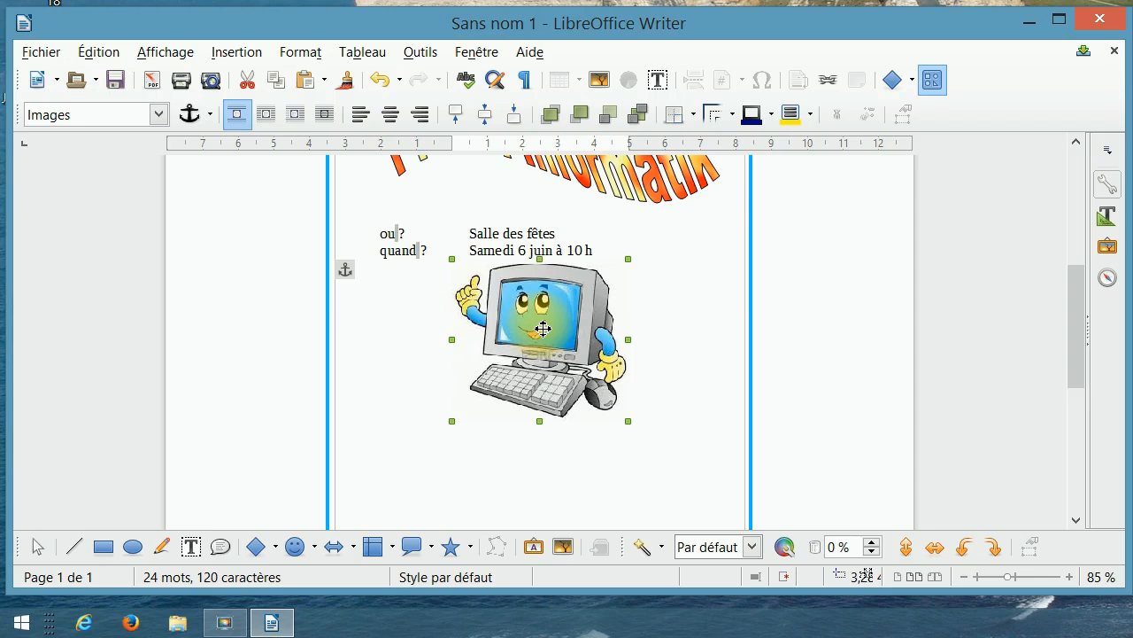
Step: Move the computer image down to the left side of the frame, leaving empty space beneath the practical details
left_click_drag(542, 328, 524, 380)
mouse_move(543, 316)
left_mouse_down()
mouse_move(518, 435)
mouse_move(531, 306)
left_mouse_up()
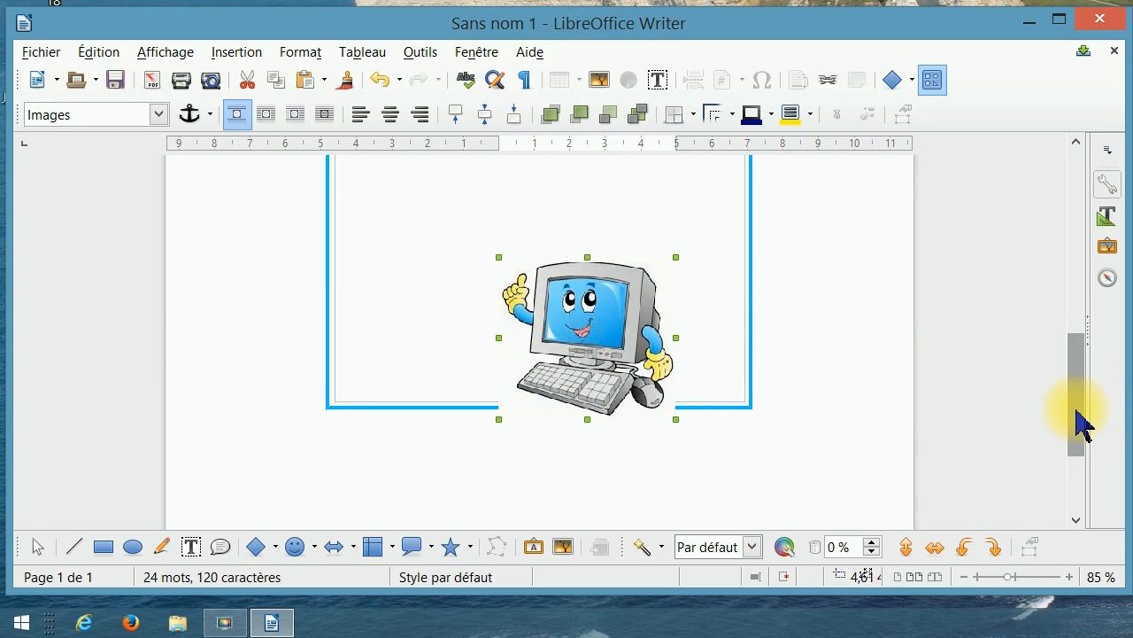
left_click_drag(1075, 407, 1065, 337)
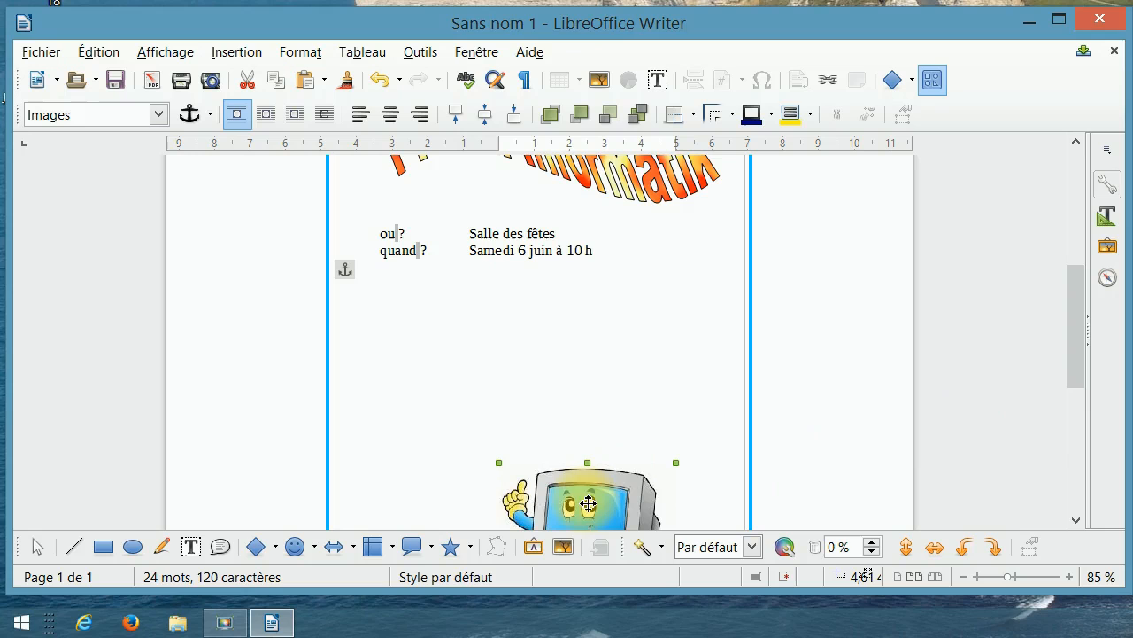
left_click_drag(596, 511, 446, 435)
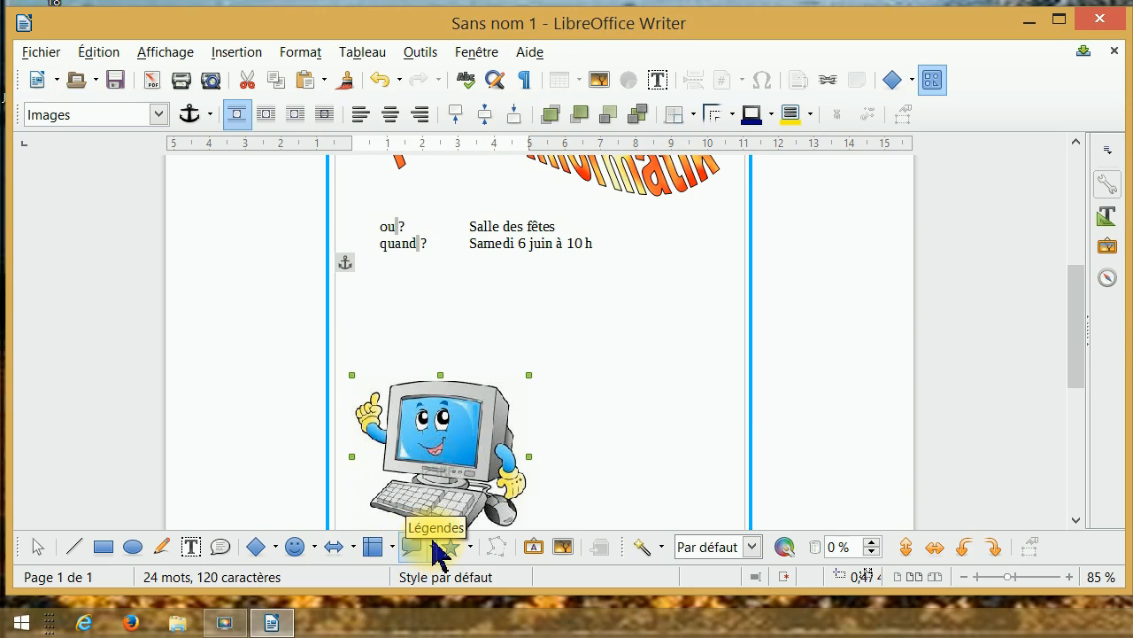
Step: Open the choice of callout shapes (Légendes)
left_click(432, 542)
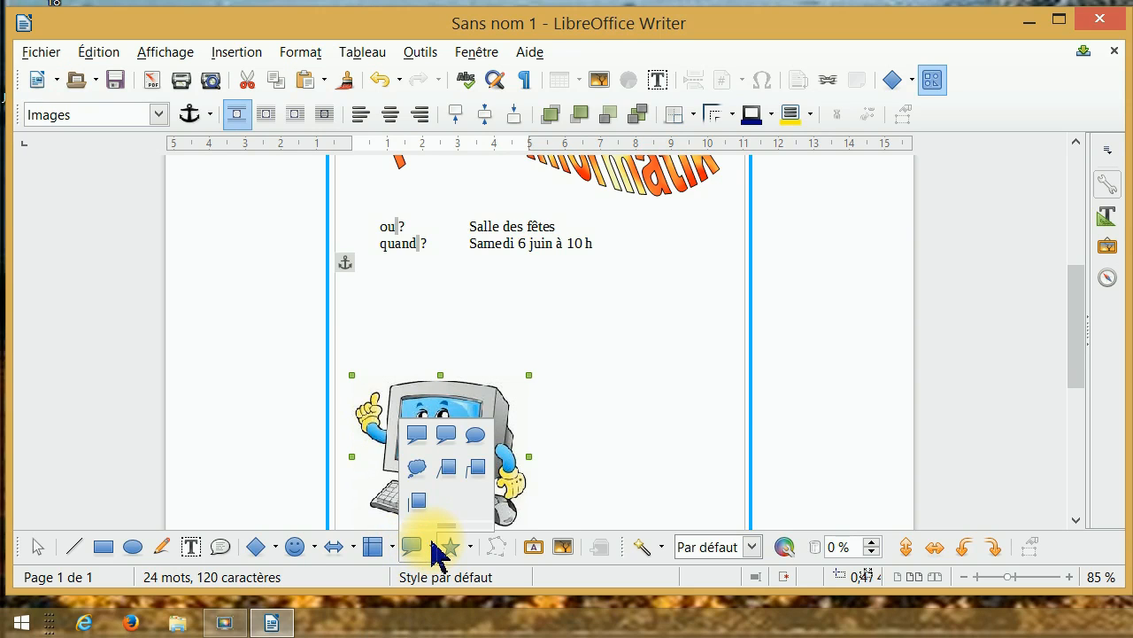